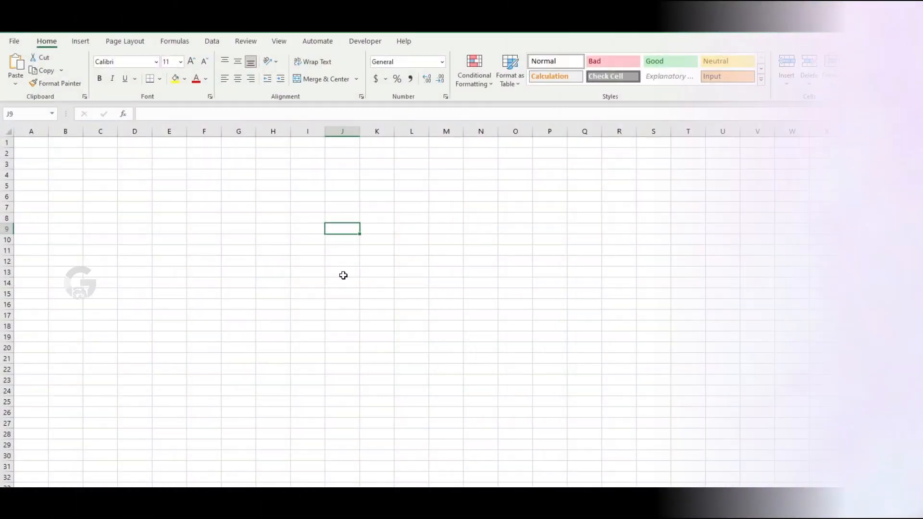
left_click(342, 273)
left_click(344, 218)
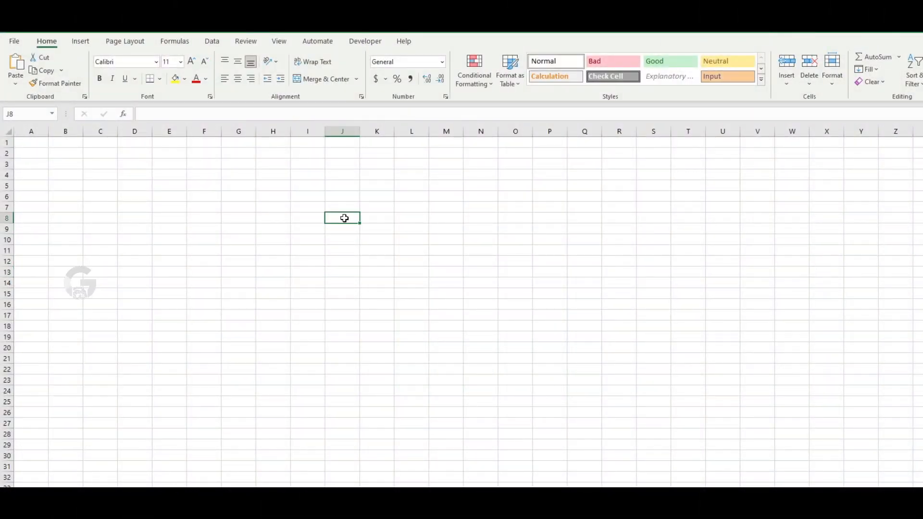
left_click(483, 79)
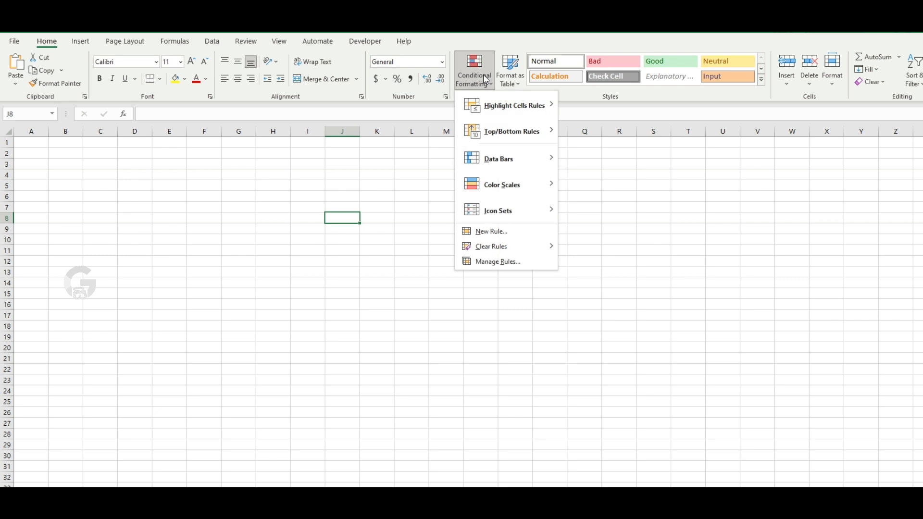
left_click(372, 298)
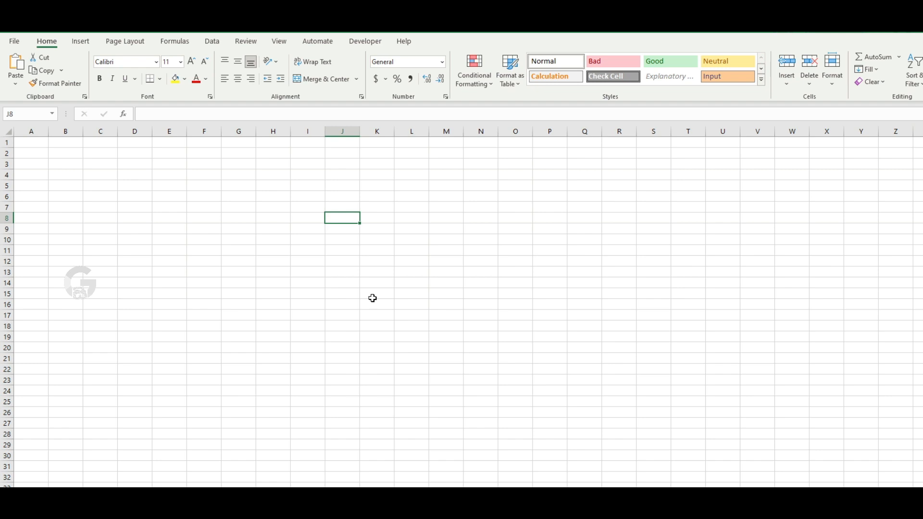
left_click(372, 262)
left_click(379, 229)
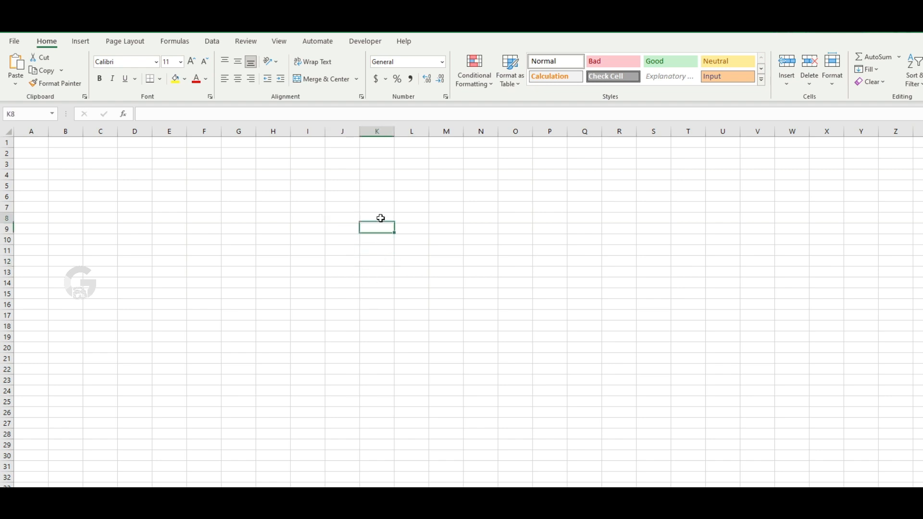
left_click(380, 219)
Step: Enter the values 10, 20, 30, 40 and 50 down column J in cells J6 to J10
left_click(350, 198)
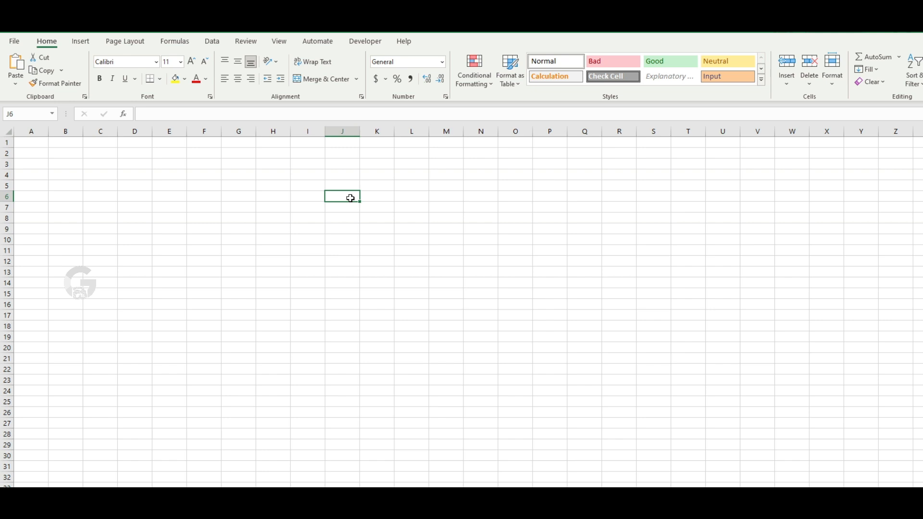
type("10")
key("Return")
type("20")
key("Return")
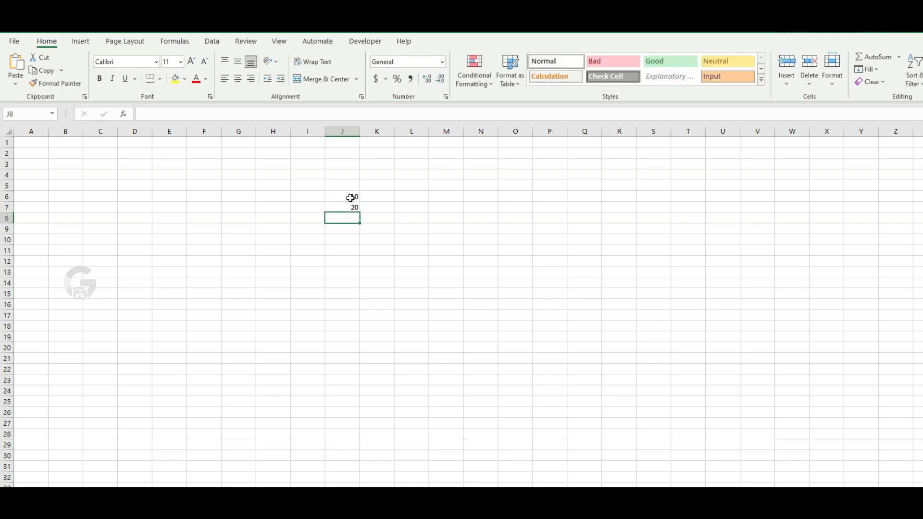
type("30")
key("Return")
type("40")
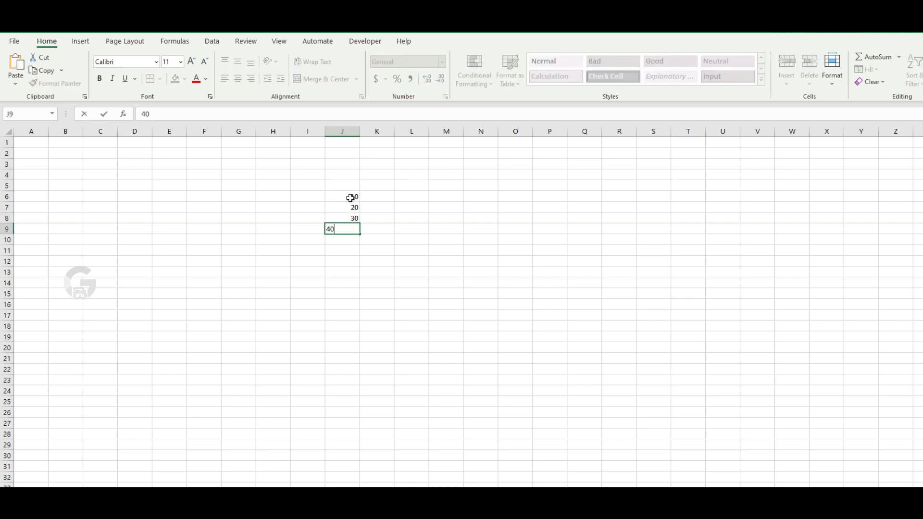
key("Return")
type("50")
left_click(396, 263)
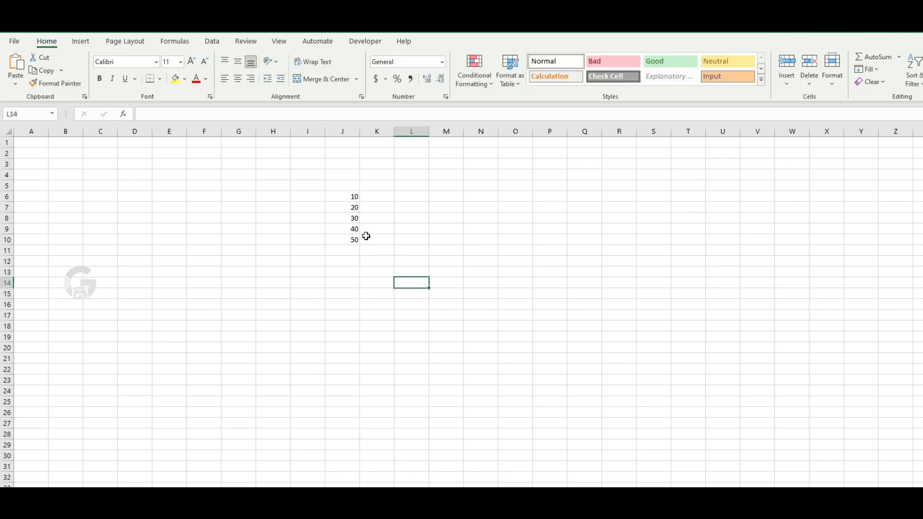
Step: Swap the second and third numbers in the list by setting J8 to 20 and J7 to 30
left_click(349, 197)
left_click_drag(349, 197, 355, 228)
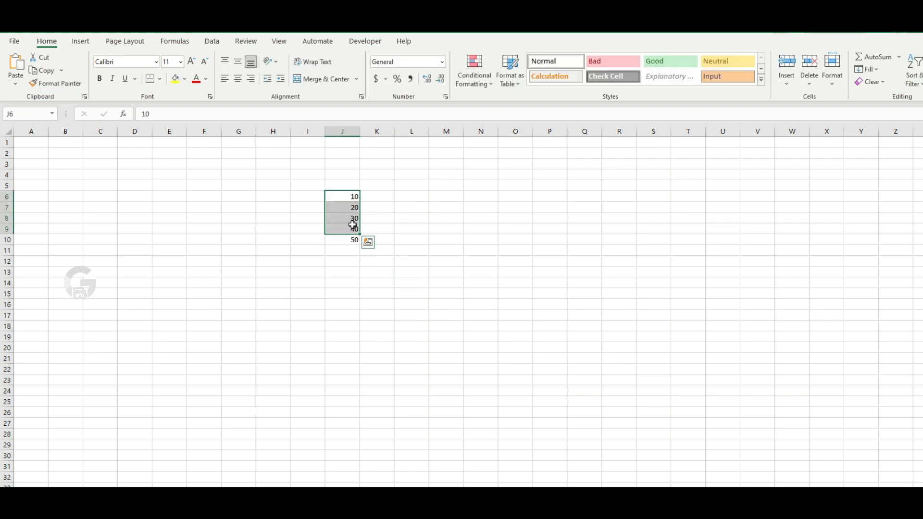
left_click(354, 229)
key("Up")
key("Up")
key("Down")
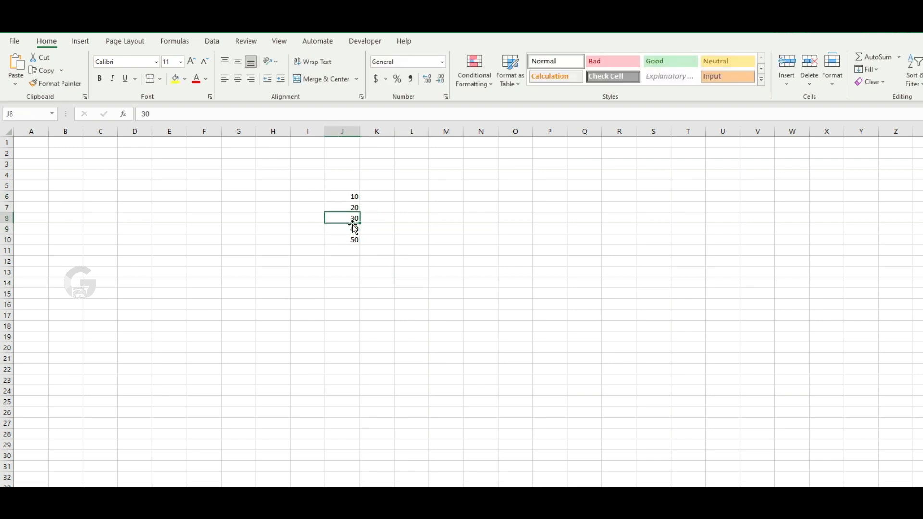
type("20")
key("Up")
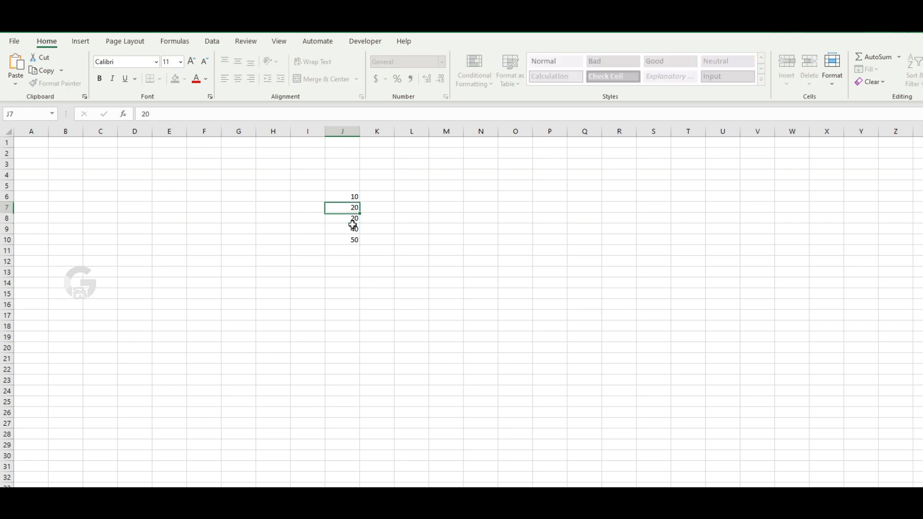
type("30")
Step: Swap the last two numbers in the list by setting J9 to 50 and J10 to 40
left_click(353, 225)
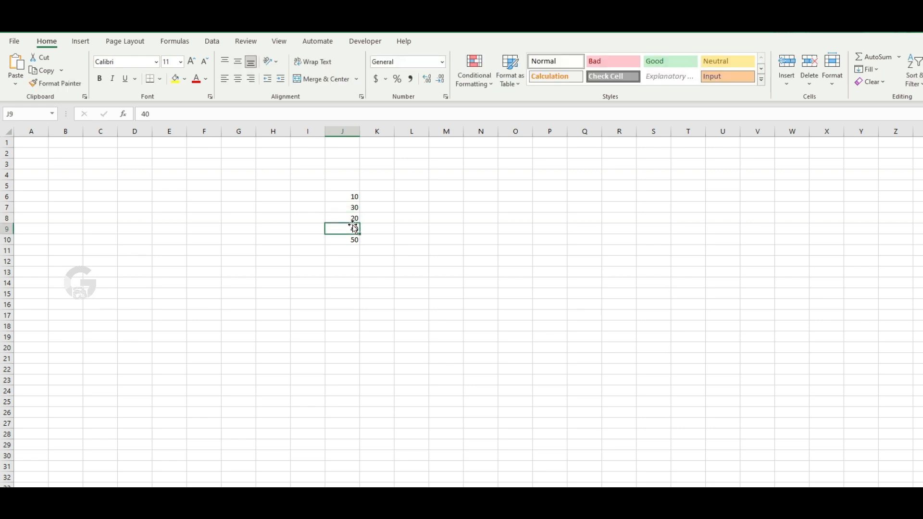
type("50")
key("Return")
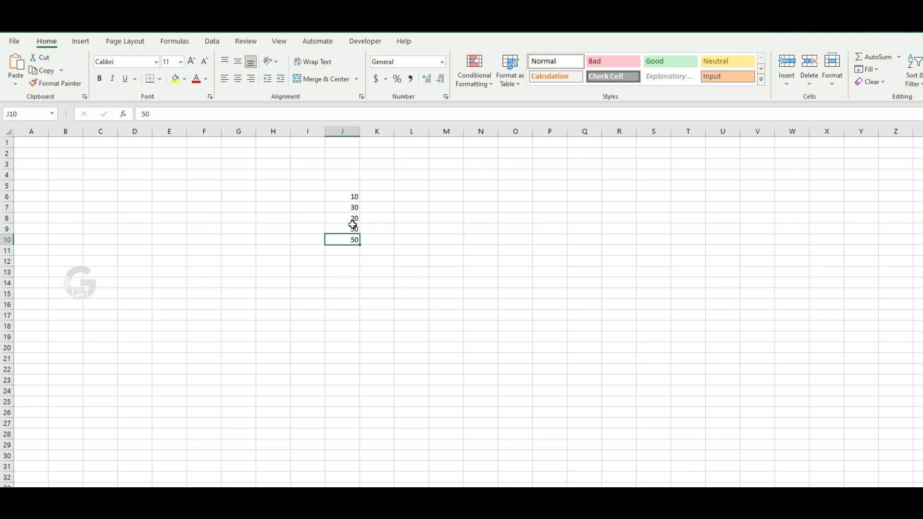
type("40")
left_click(551, 305)
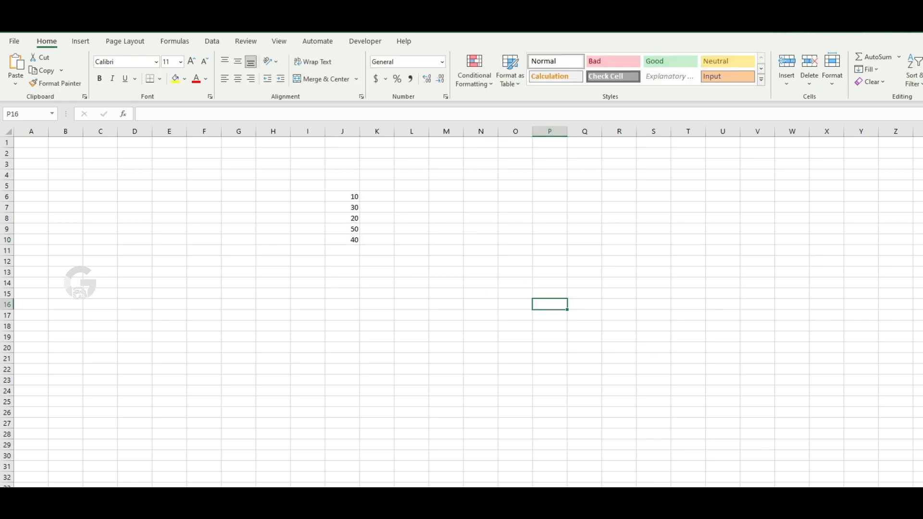
Step: Set the font color of the highest number, in cell J9, to red
scroll(889, 411, "up", 4, "ctrl")
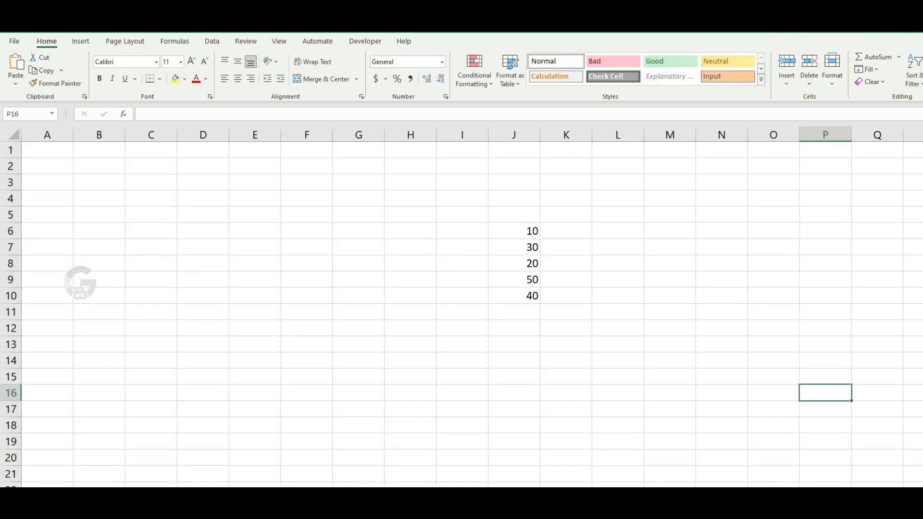
scroll(593, 344, "right", 3)
left_click(593, 344)
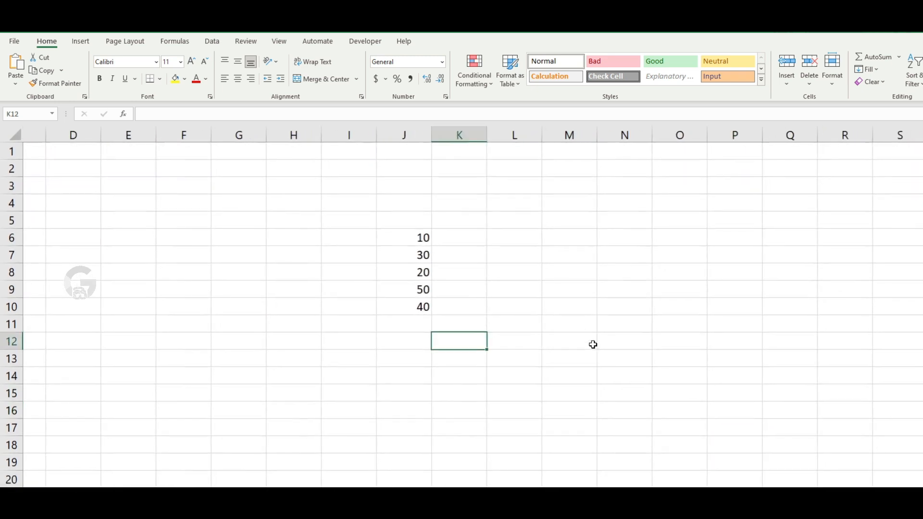
left_click(418, 303)
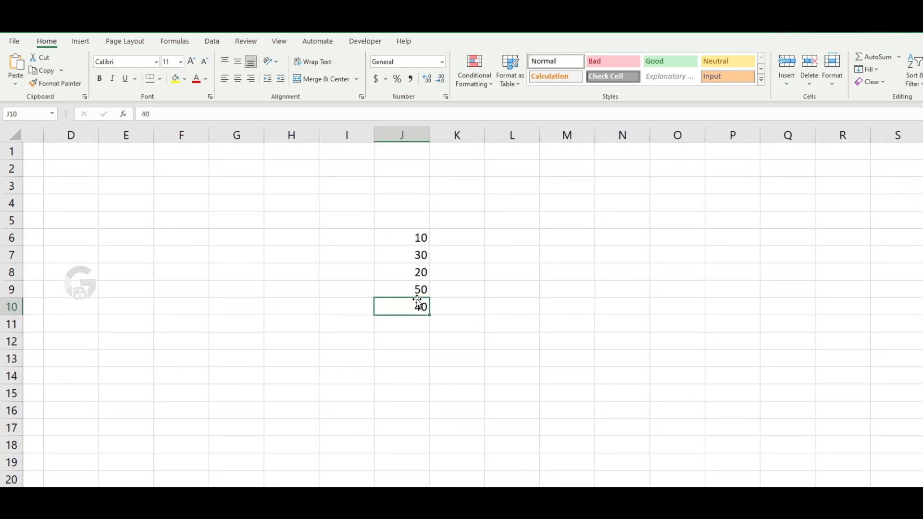
left_click(416, 292)
left_click(196, 78)
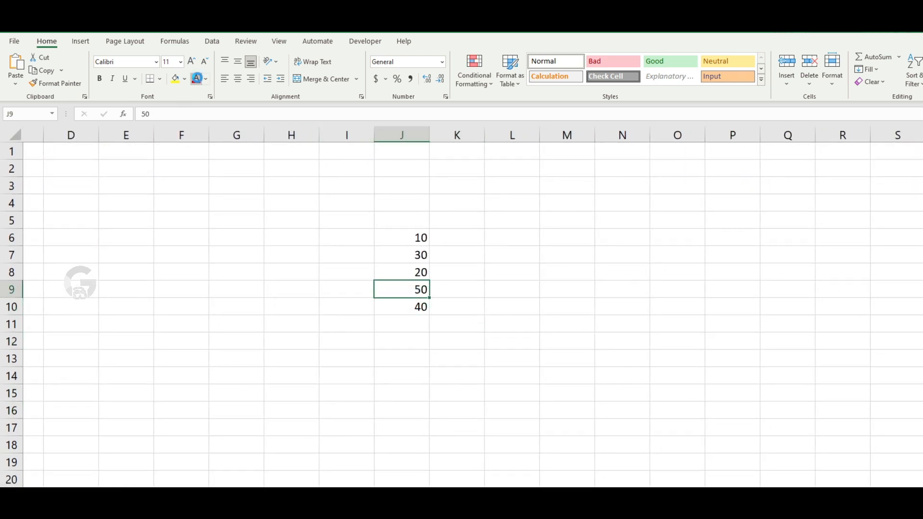
Step: Set the font color of the lowest number, in cell J6, to the standard green
left_click(425, 235)
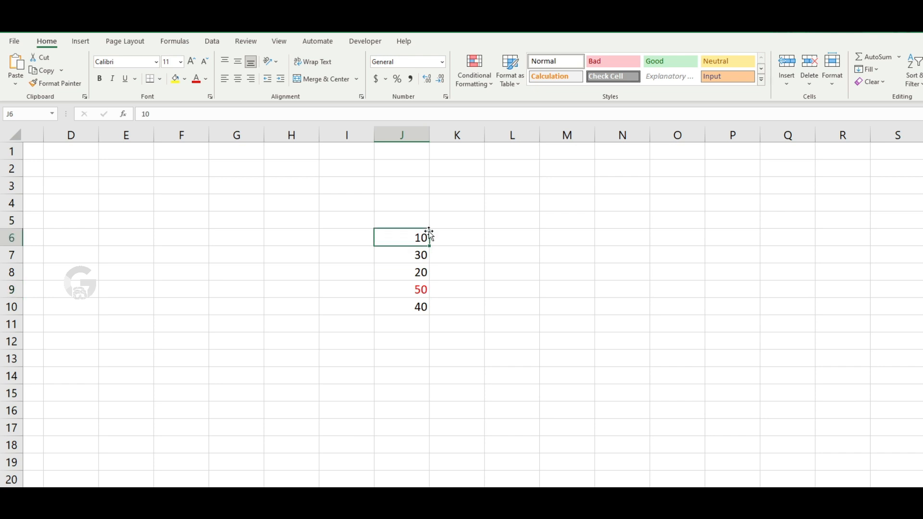
left_click(206, 79)
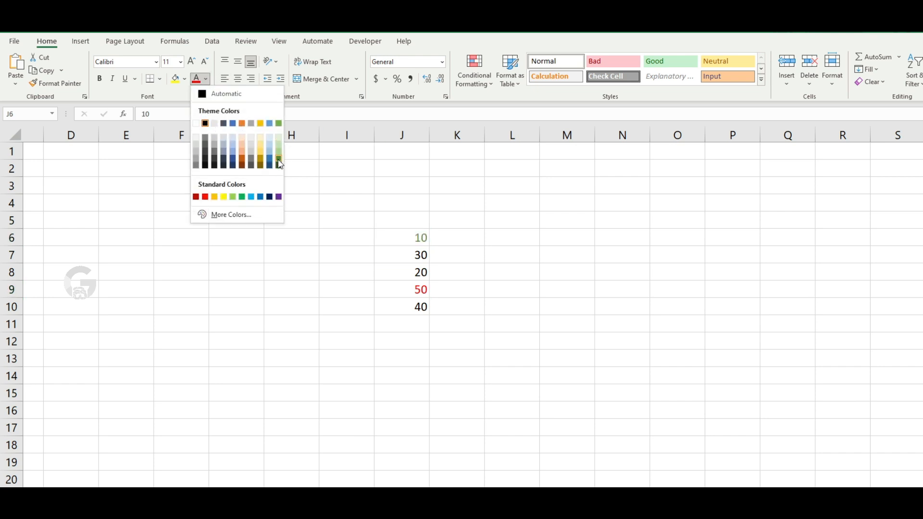
left_click(242, 197)
left_click(458, 304)
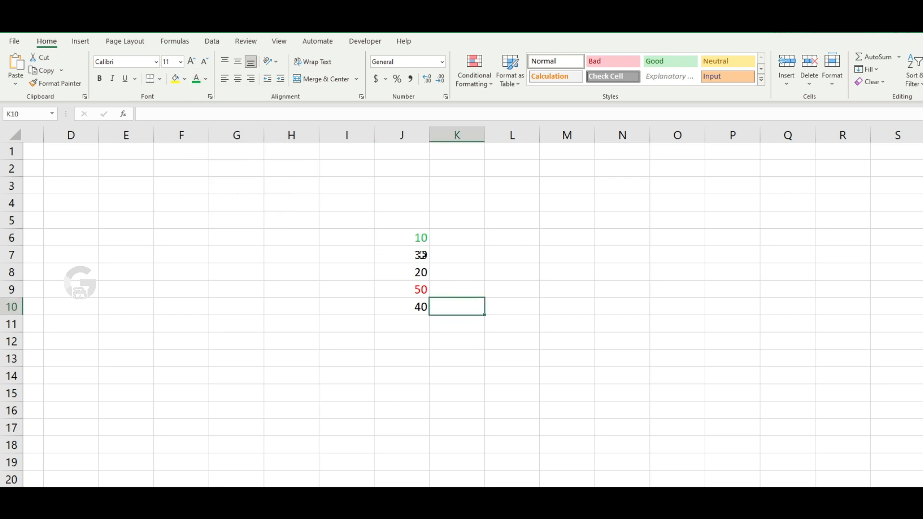
Step: Set the font color of the remaining numbers in J7, J8 and J10 to gold
left_click_drag(420, 255, 421, 269)
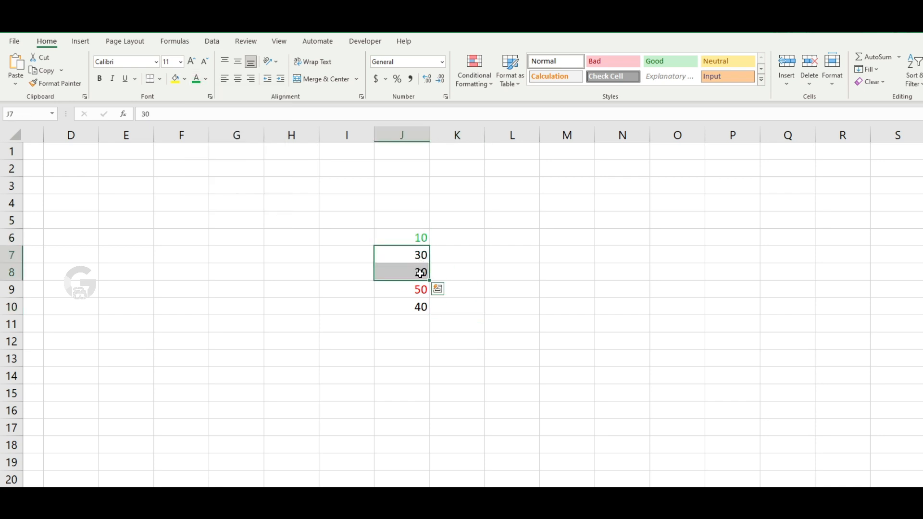
left_click(420, 307, "ctrl")
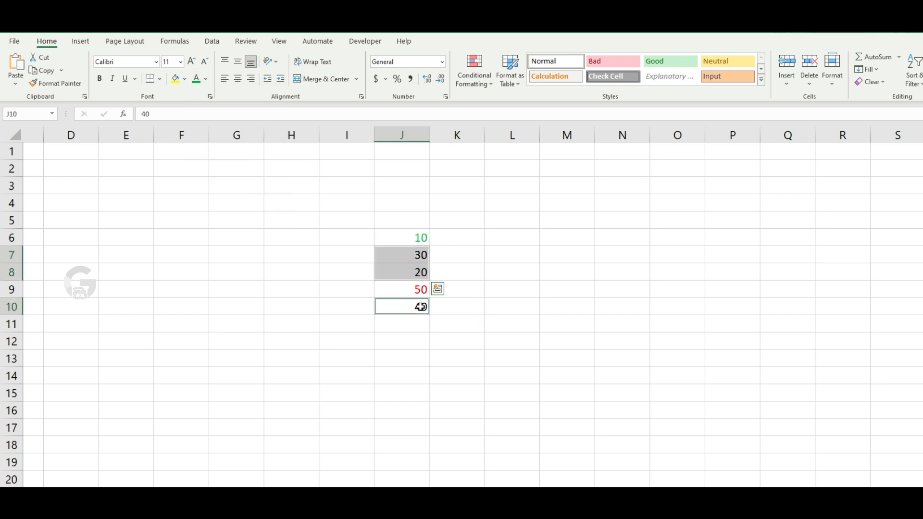
left_click(206, 79)
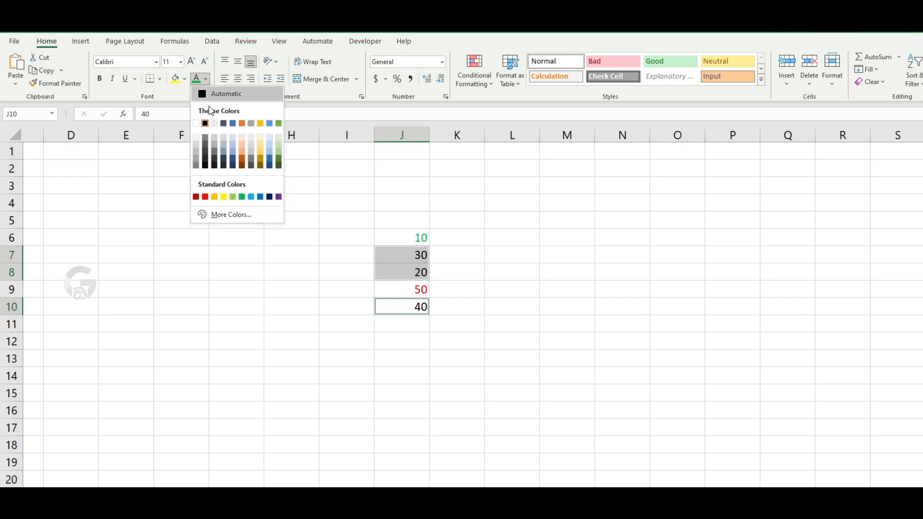
left_click(258, 125)
left_click(587, 322)
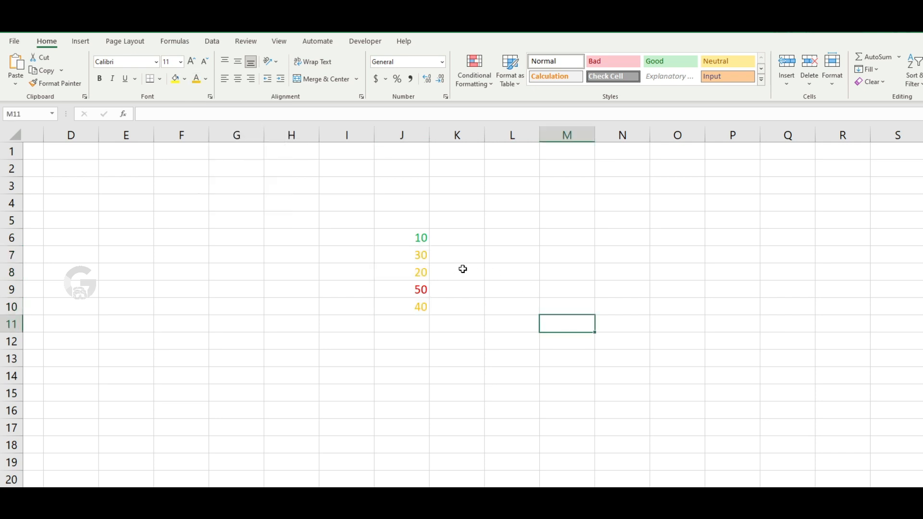
Step: Undo the manual font color changes on the numbers in J6 to J10
left_click(428, 237)
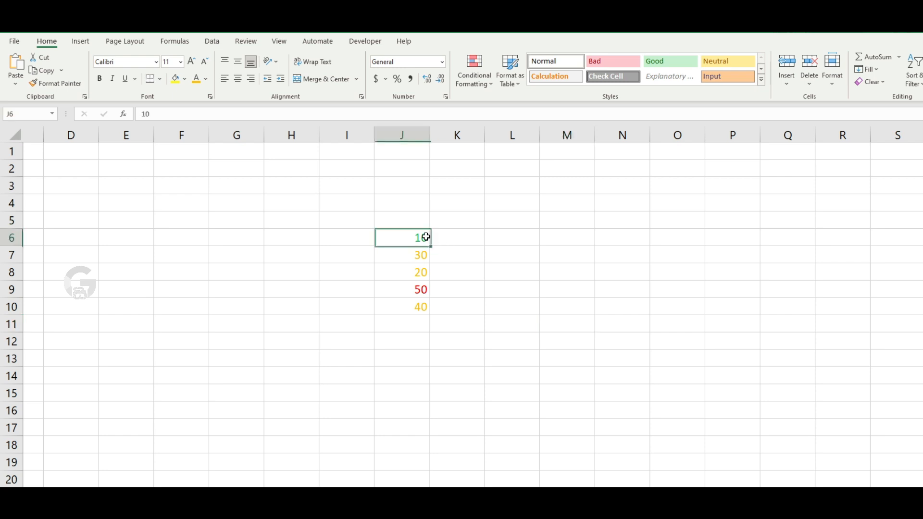
left_click(423, 287)
left_click_drag(422, 238, 433, 311)
left_click(478, 372)
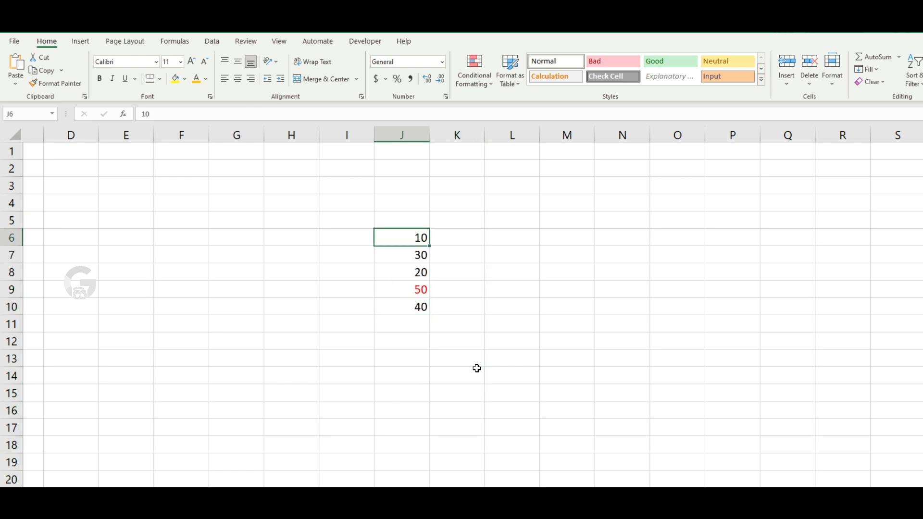
left_click(575, 372)
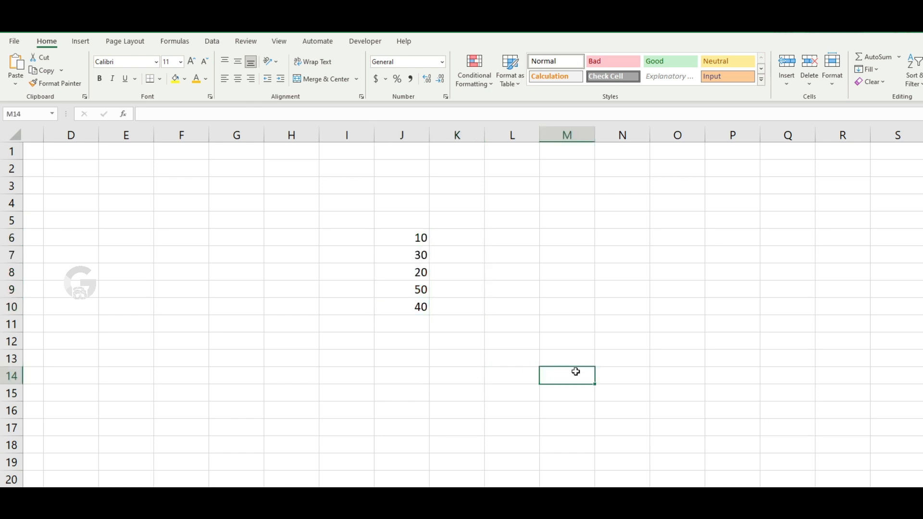
Step: Extend the number list in column J with 60, 70, 80 and 90 in cells J11 to J14
left_click(412, 320)
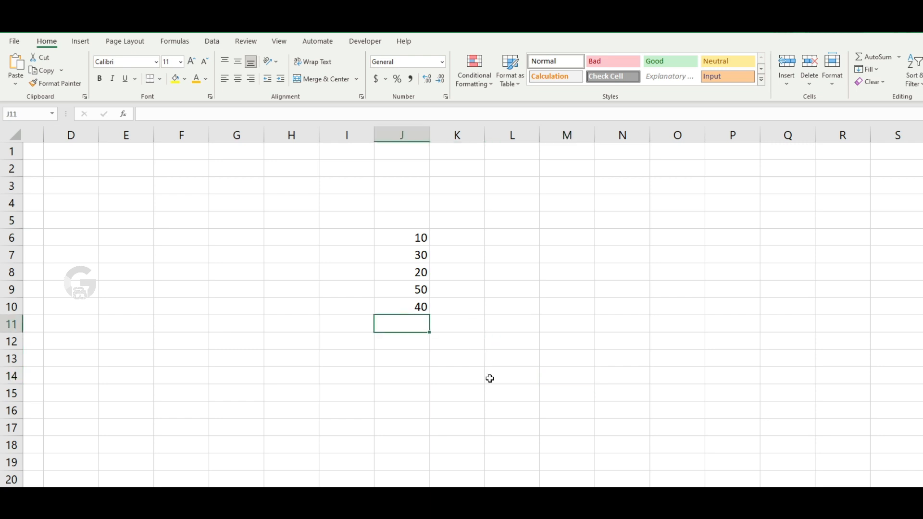
type("60")
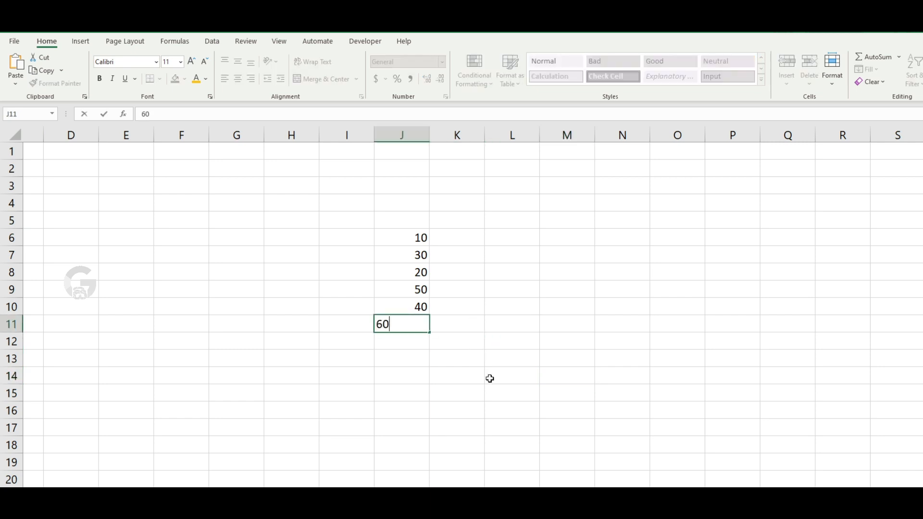
key("Return")
type("70")
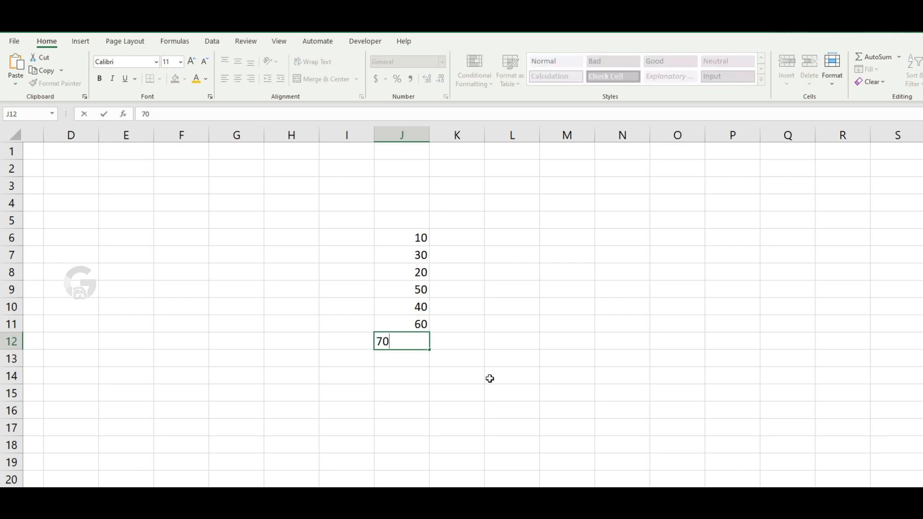
key("Return")
type("80")
key("Return")
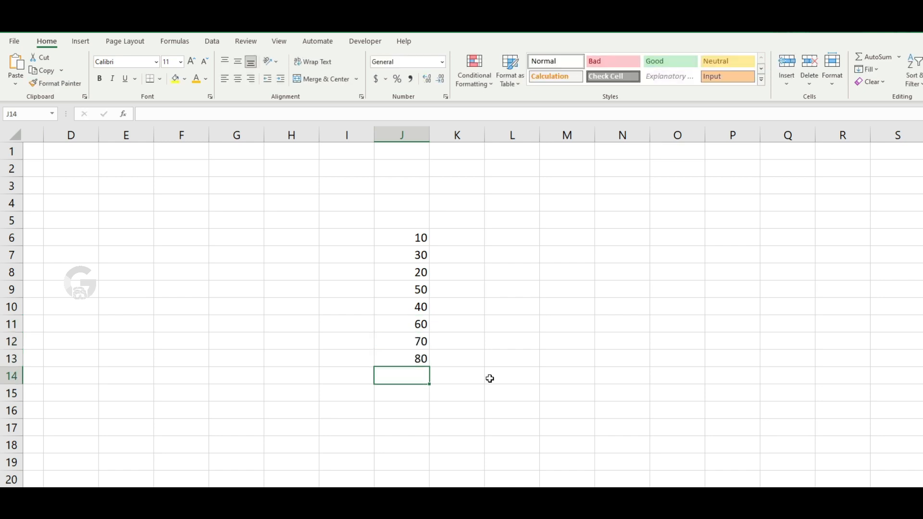
type("90")
key("Return")
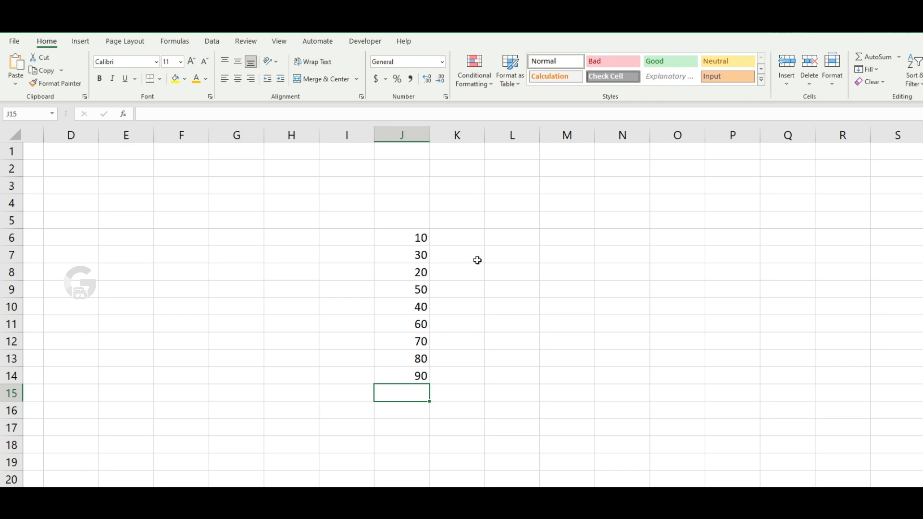
left_click(477, 260)
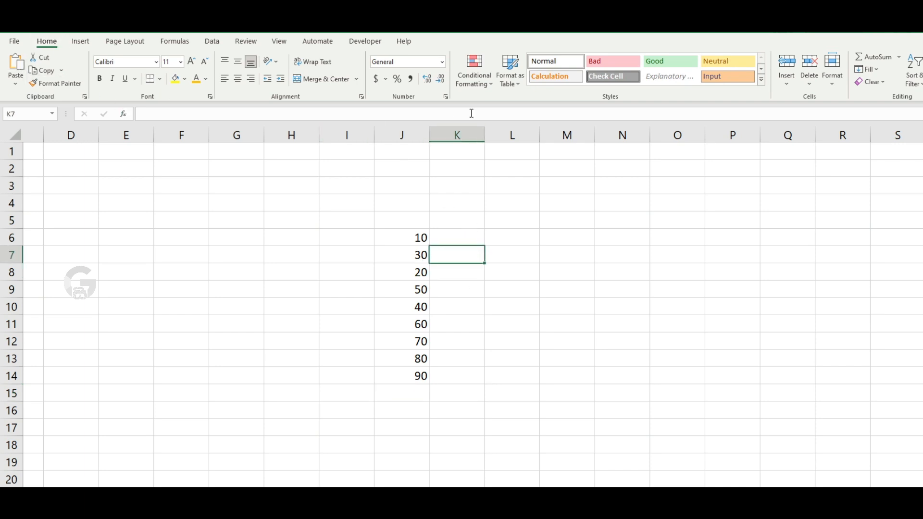
left_click(490, 85)
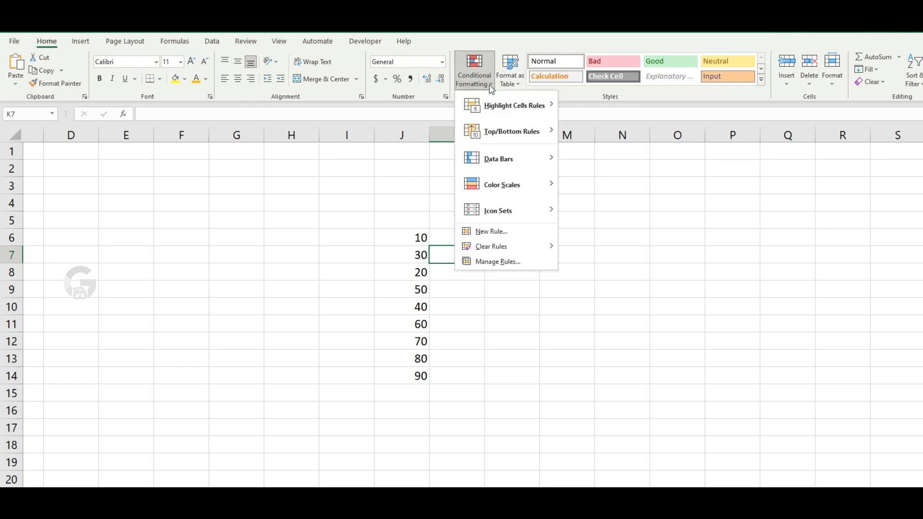
left_click(547, 338)
scroll(525, 302, "right", 1)
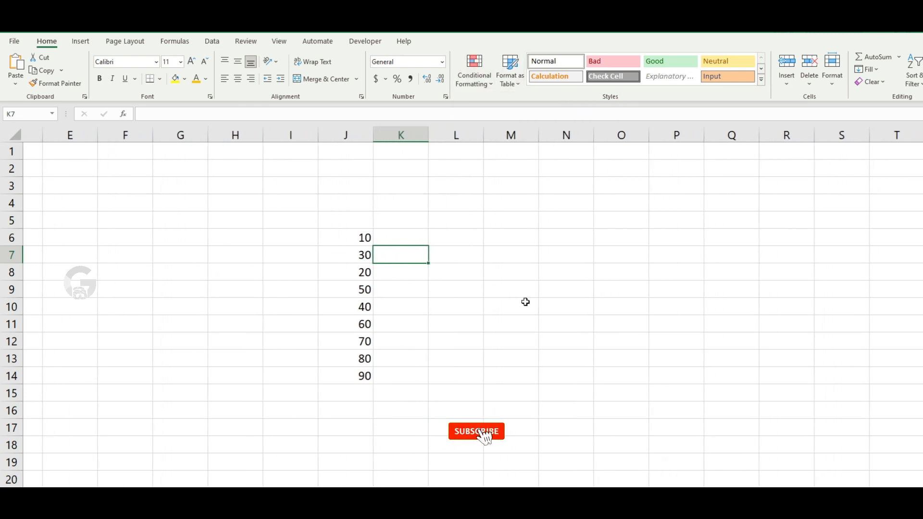
scroll(526, 302, "left", 1)
Step: Start a Greater Than highlight rule for the numbers in J6 to J14 with 40 as the threshold
left_click_drag(398, 238, 402, 373)
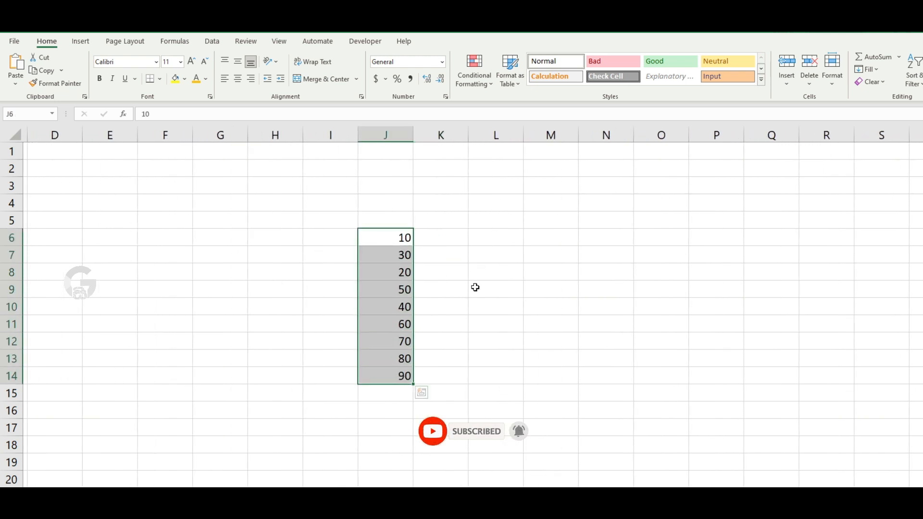
scroll(474, 287, "down", 1)
left_click(487, 79)
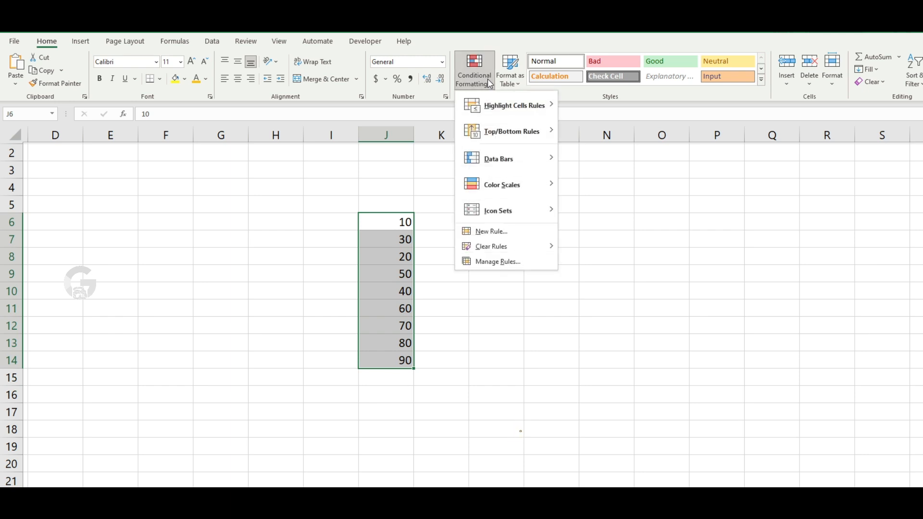
mouse_move(532, 109)
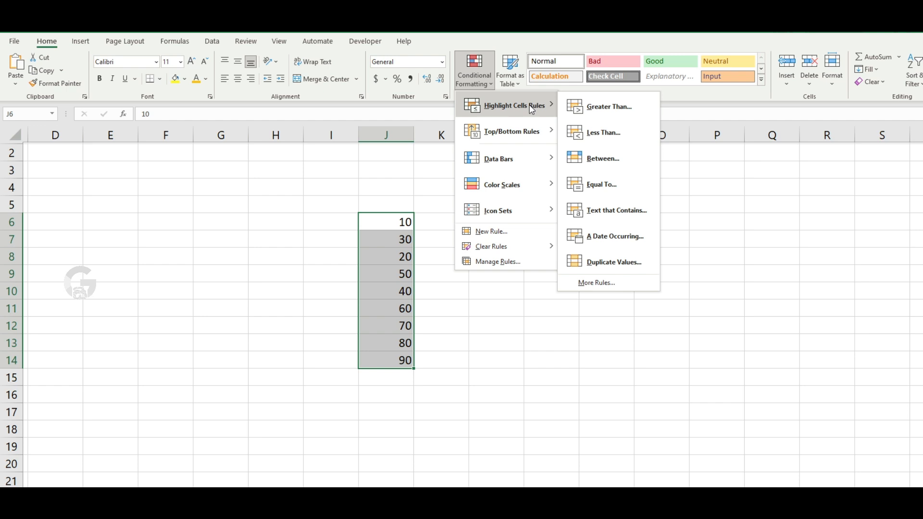
left_click(599, 111)
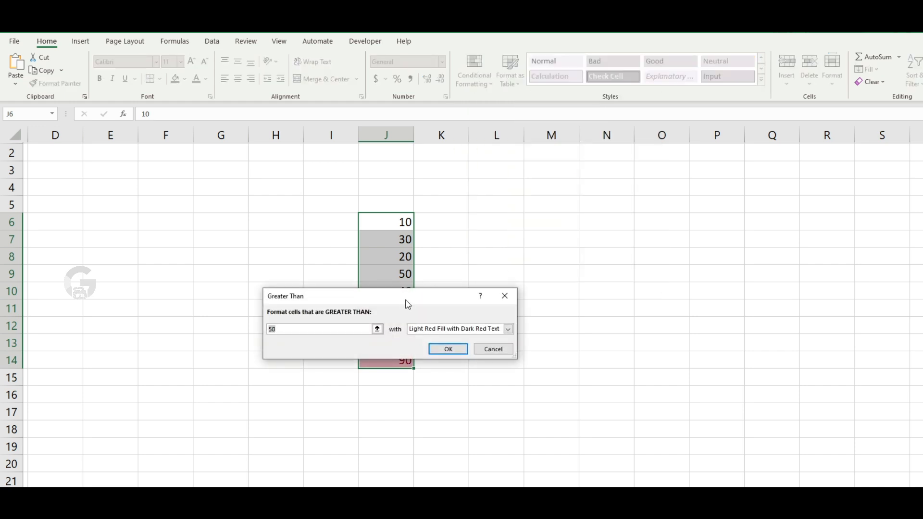
left_click_drag(404, 305, 683, 259)
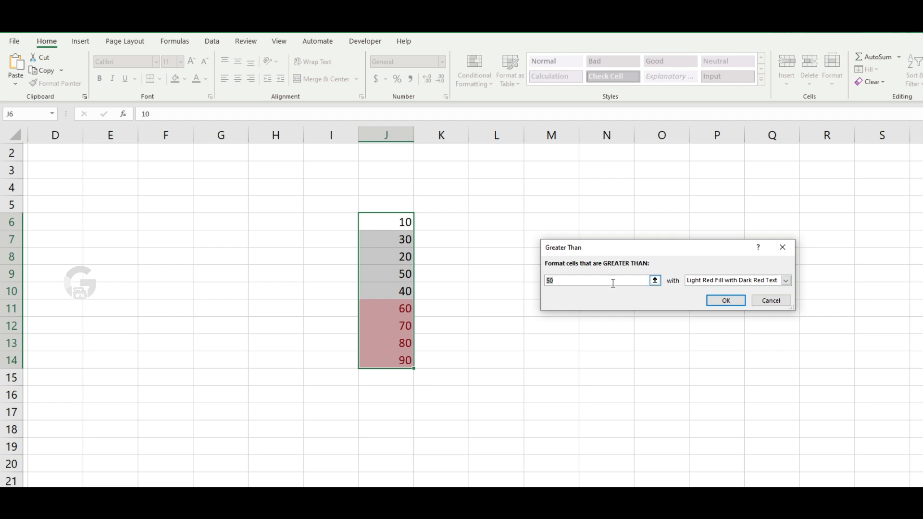
key("BackSpace")
type("40")
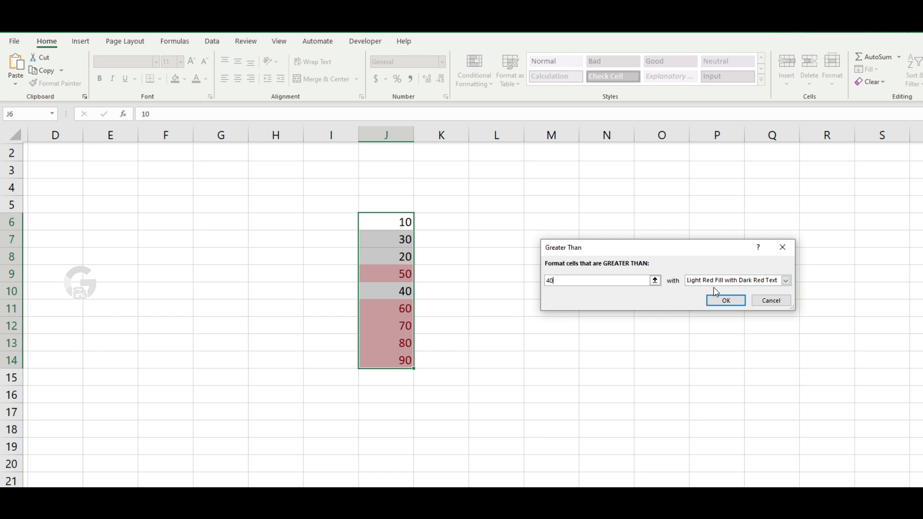
Step: Try the yellow, light red with dark red text, and plain light red fill presets on the Greater Than rule
left_click(726, 282)
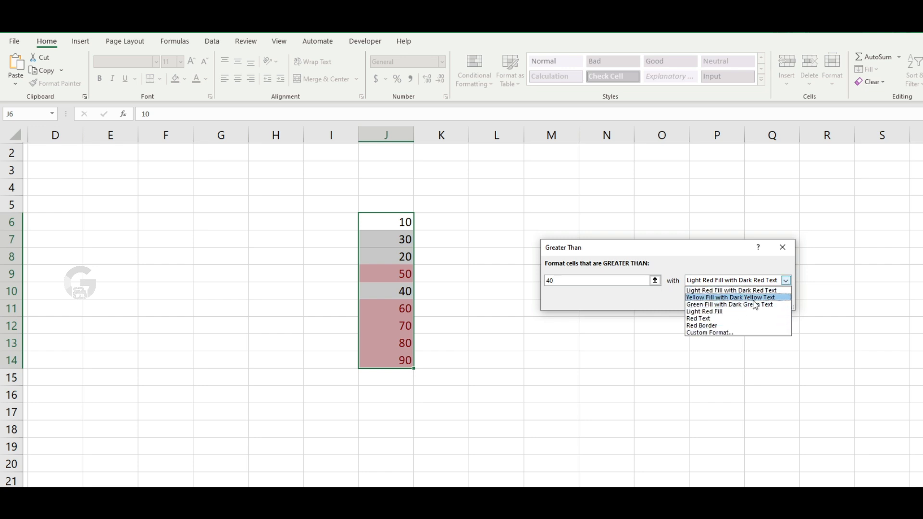
left_click(755, 298)
left_click(785, 280)
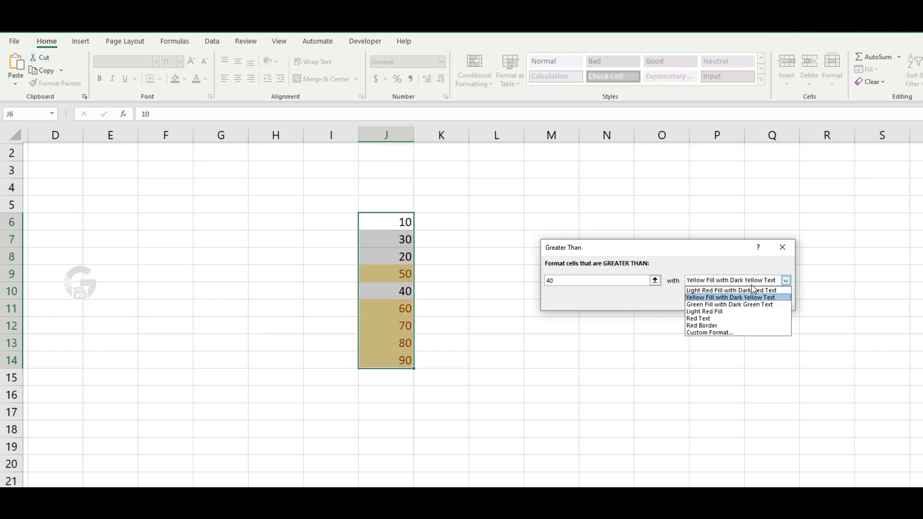
left_click(743, 290)
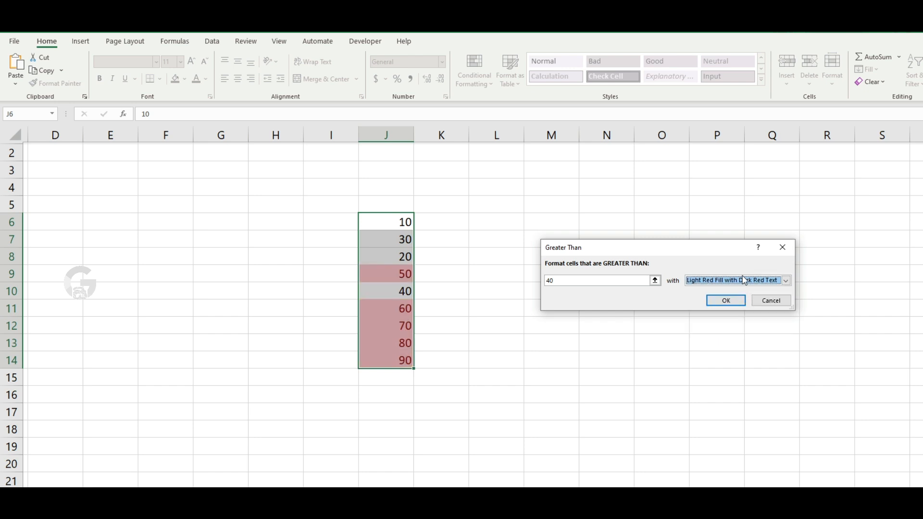
left_click(716, 282)
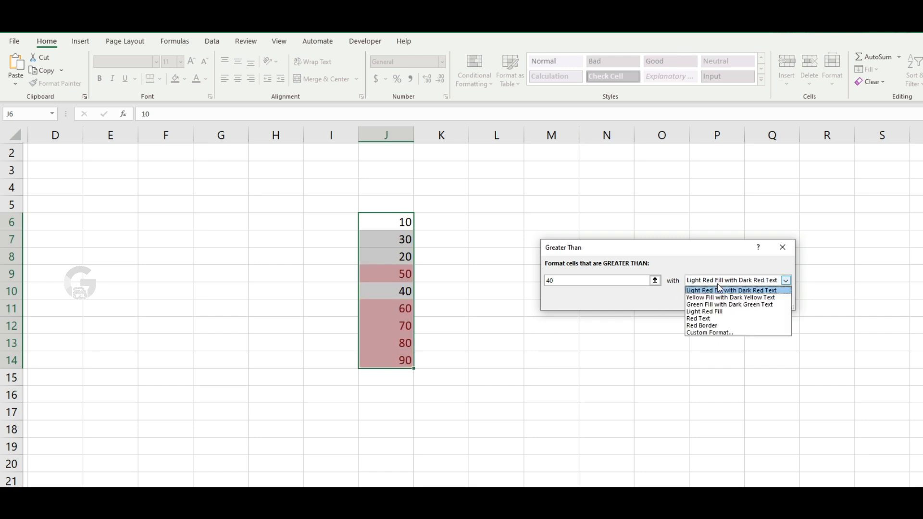
left_click(724, 311)
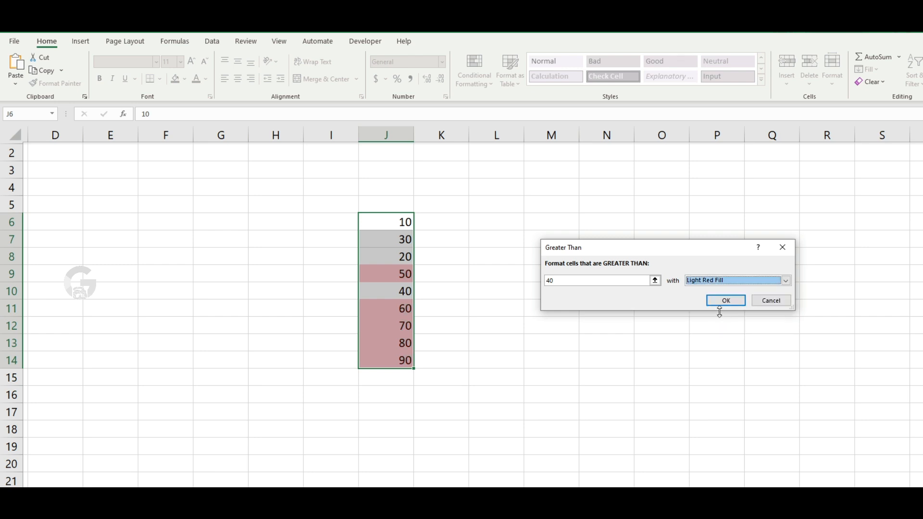
left_click(736, 283)
left_click(730, 297)
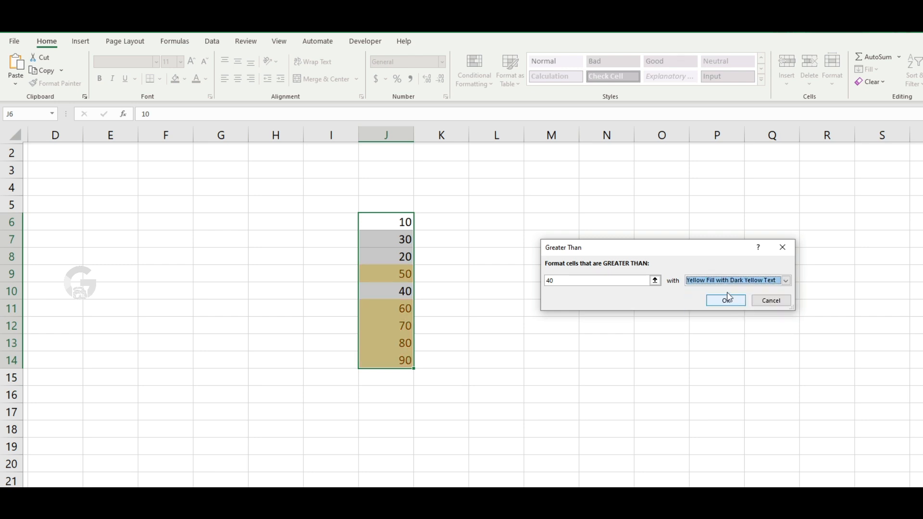
Step: Apply the Greater Than rule with Light Red Fill with Dark Red Text
left_click(736, 284)
left_click(734, 290)
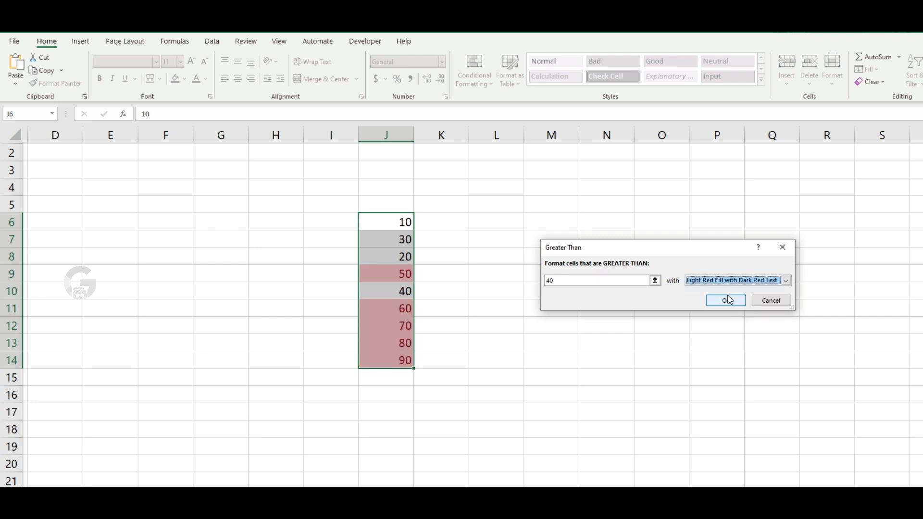
left_click(727, 300)
left_click(706, 314)
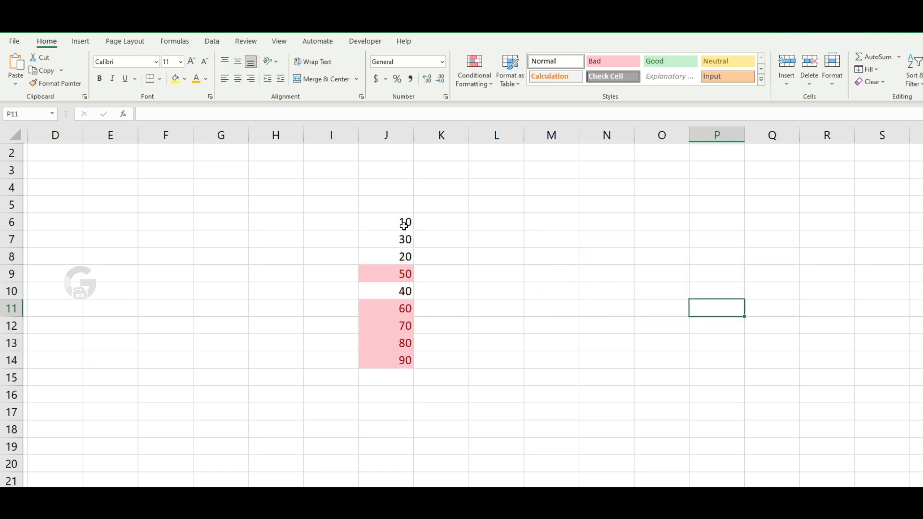
Step: Undo the Greater Than highlight rule on the numbers in J6 to J14
left_click_drag(403, 221, 389, 355)
left_click(503, 364)
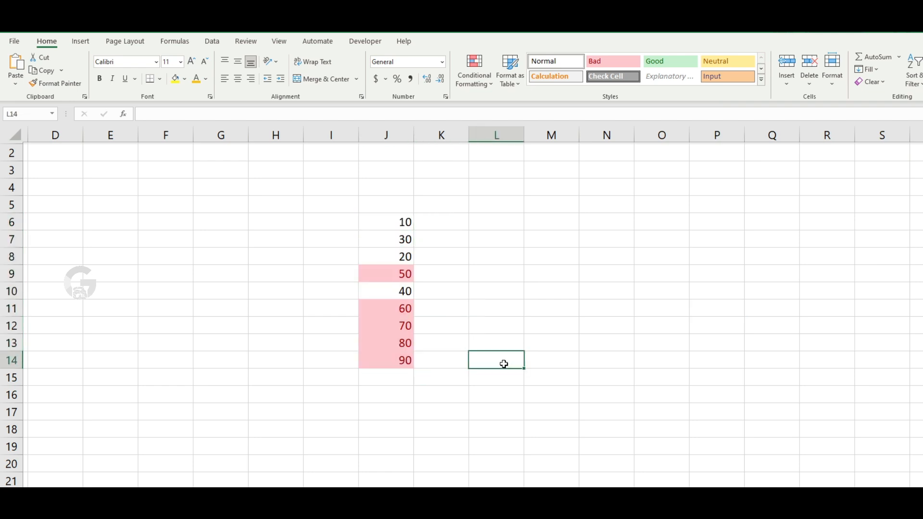
key("ctrl+z")
left_click(499, 237)
Step: Preview a Less Than 50 highlight rule on the numbers in J6 to J14 without applying it
left_click_drag(404, 219, 392, 357)
left_click(474, 70)
mouse_move(499, 109)
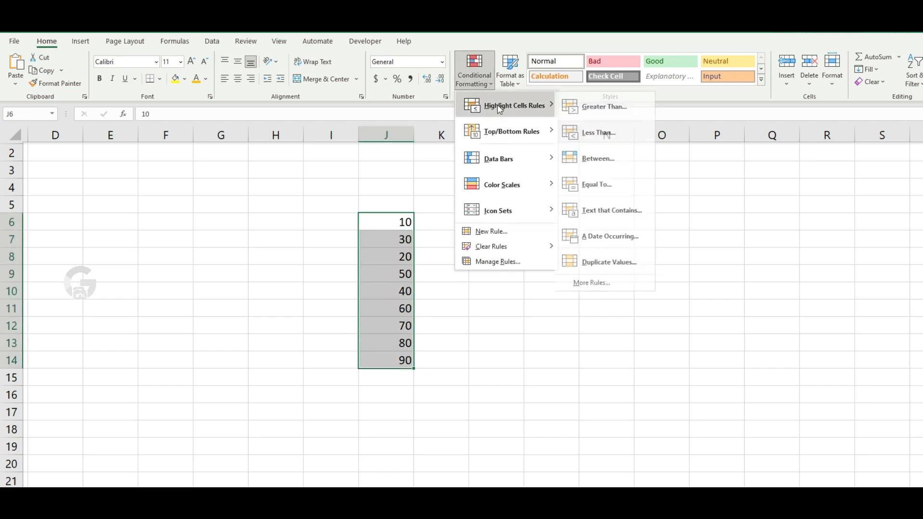
left_click(587, 133)
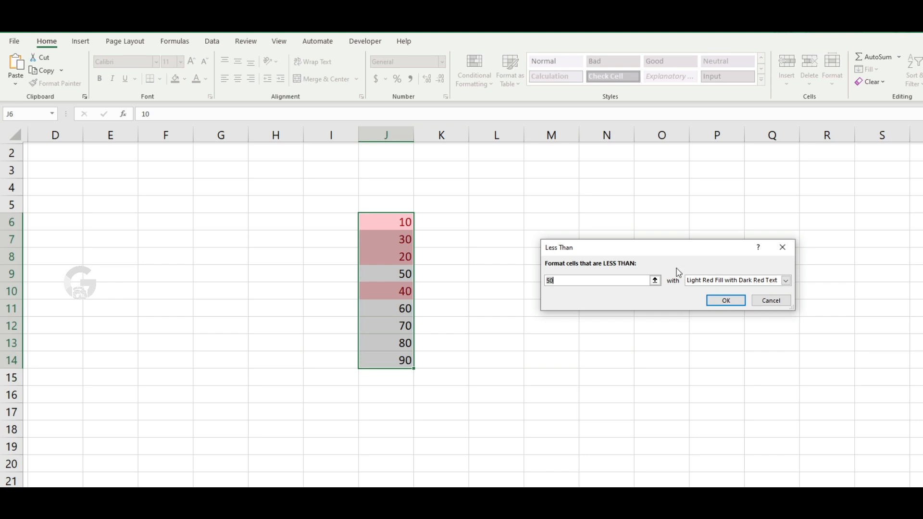
left_click(764, 302)
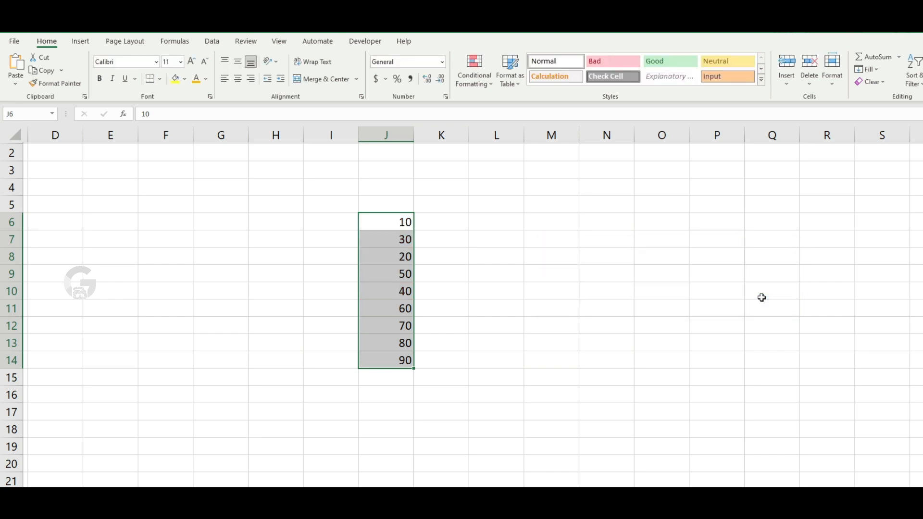
Step: Preview a highlight rule for values between 30 and 70 in J6 to J14 without applying it
left_click(484, 85)
mouse_move(505, 105)
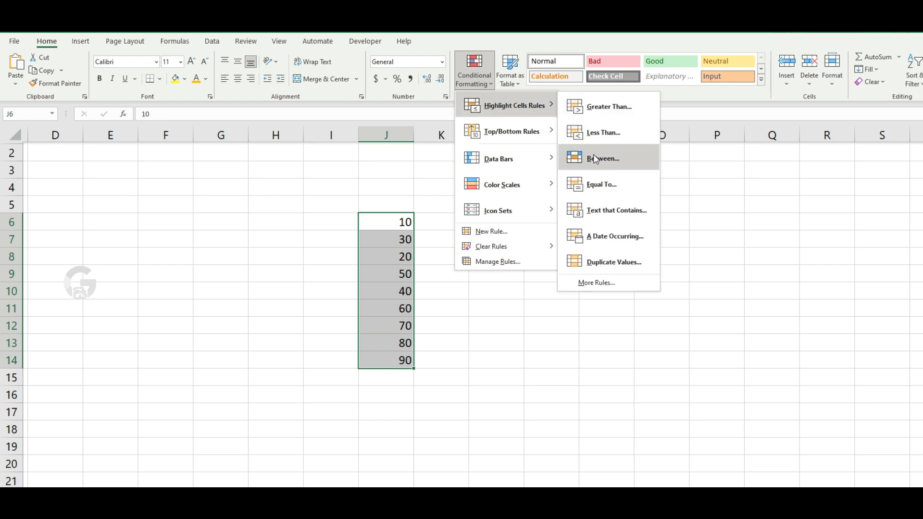
left_click(595, 158)
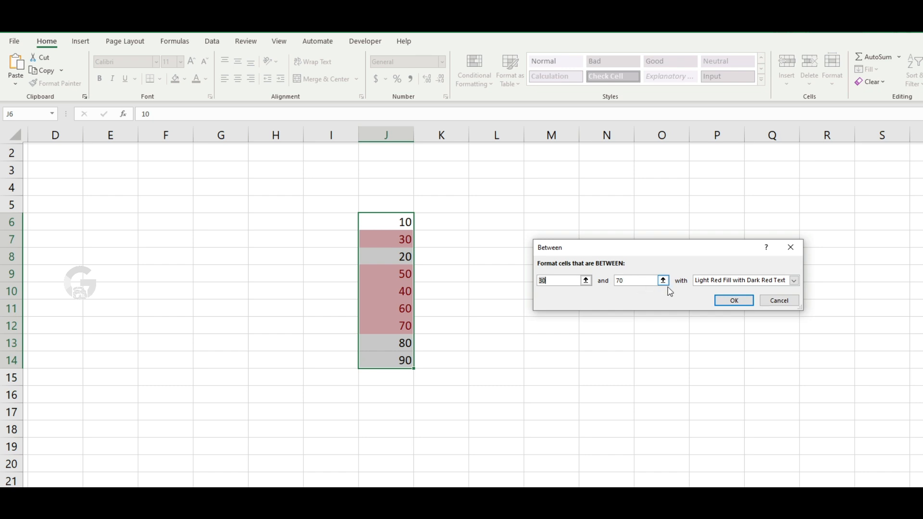
left_click(778, 301)
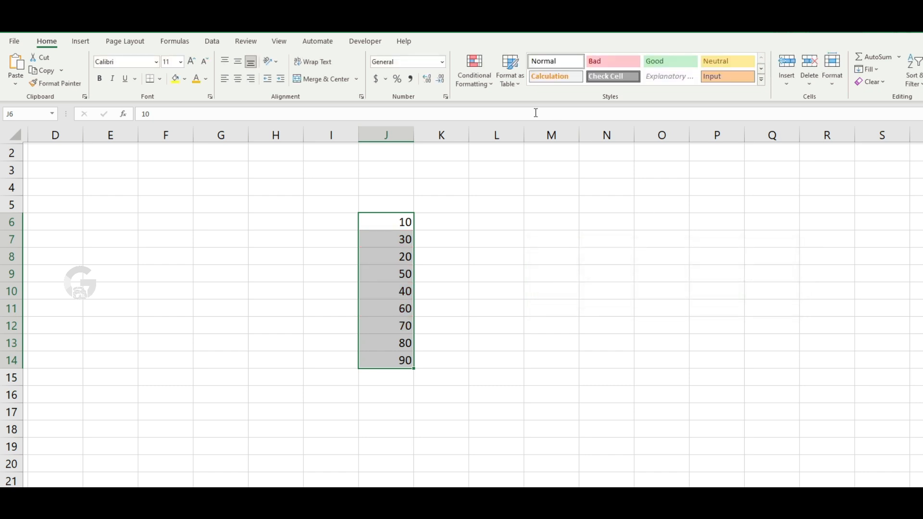
Step: Preview an Equal To highlight rule with the value 40 on J6 to J14 without applying it
left_click(483, 71)
mouse_move(507, 103)
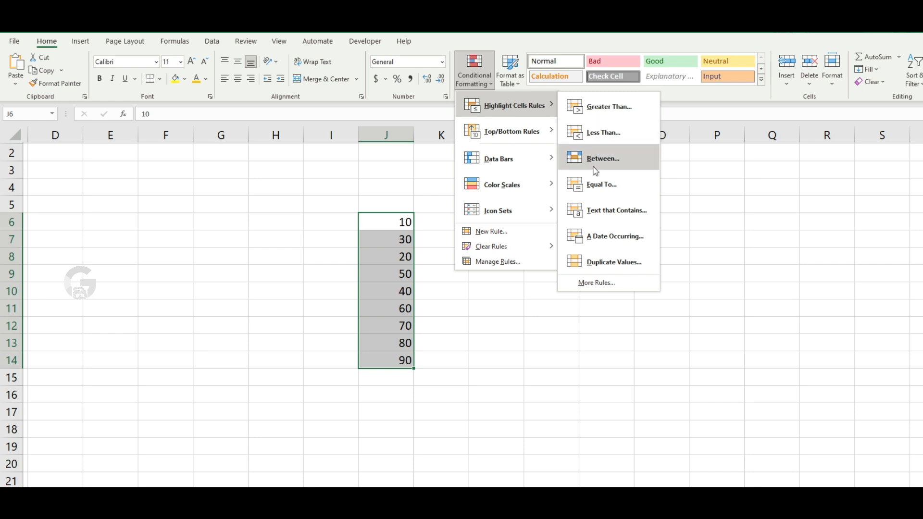
left_click(598, 184)
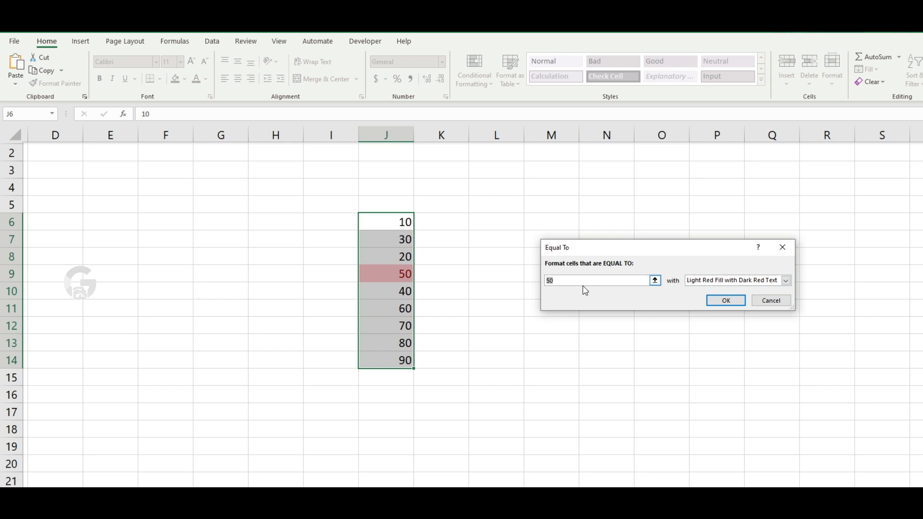
key("BackSpace")
type("40")
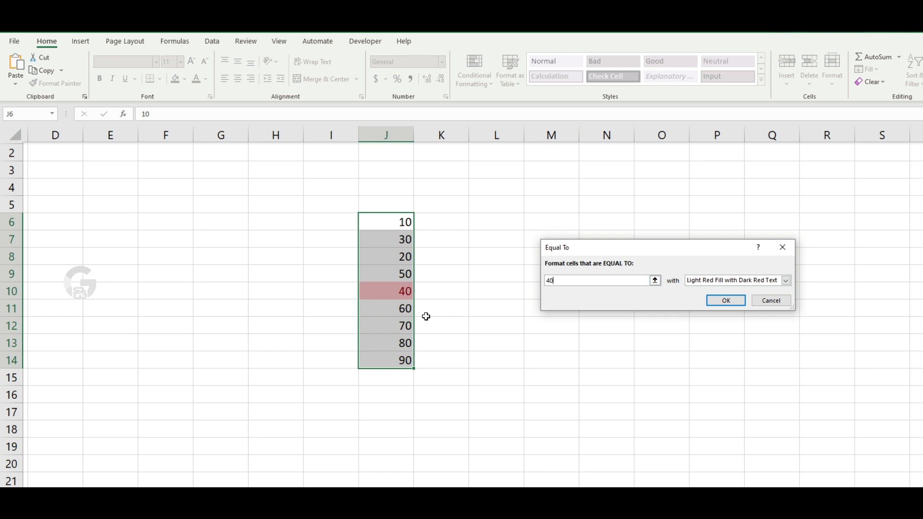
left_click(769, 301)
left_click(494, 80)
mouse_move(500, 101)
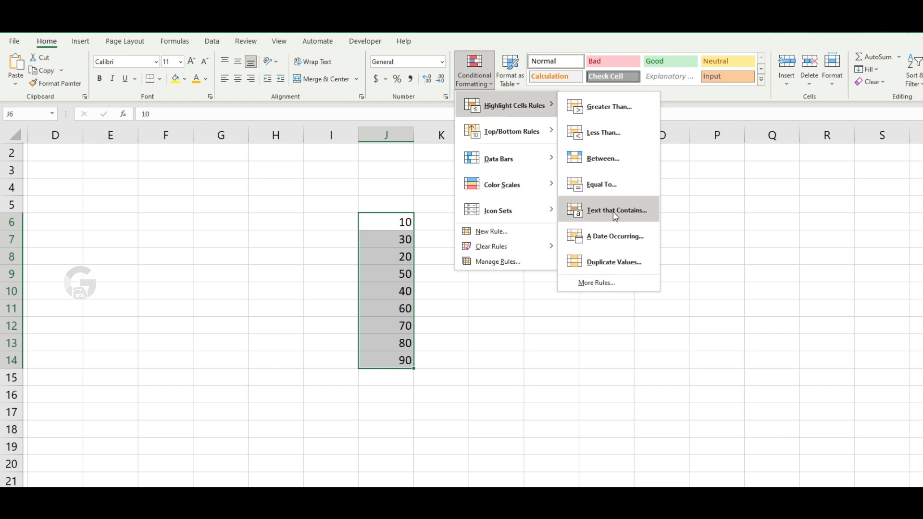
left_click(552, 332)
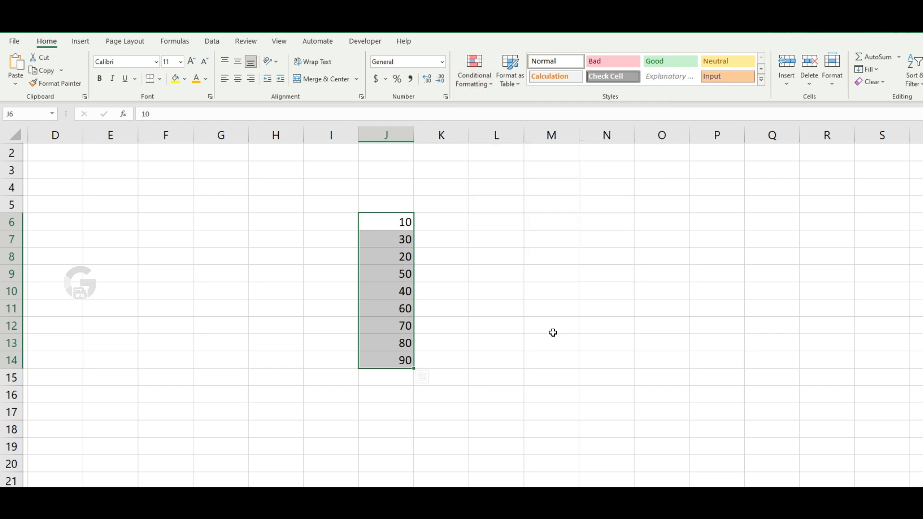
Step: Add the letters T and G below the numbers, in cells J15 and J16
left_click(398, 382)
type("T")
key("Return")
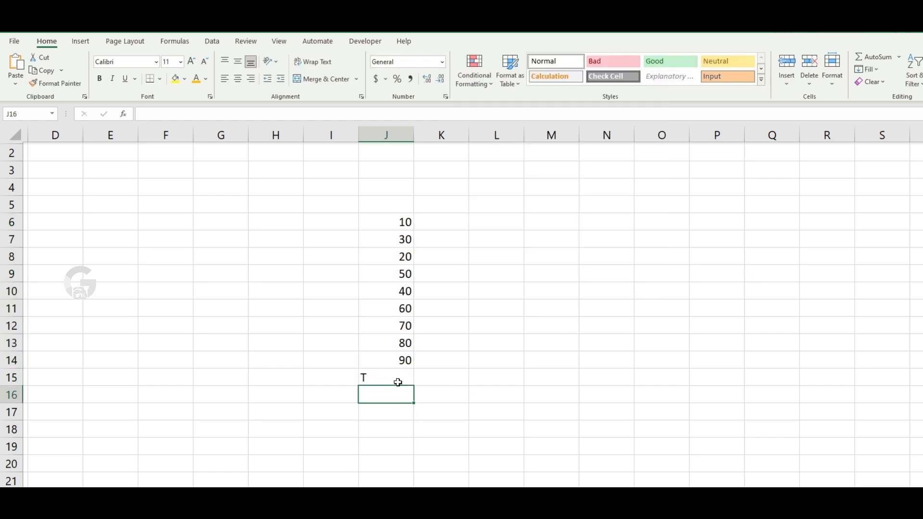
type("G")
key("Return")
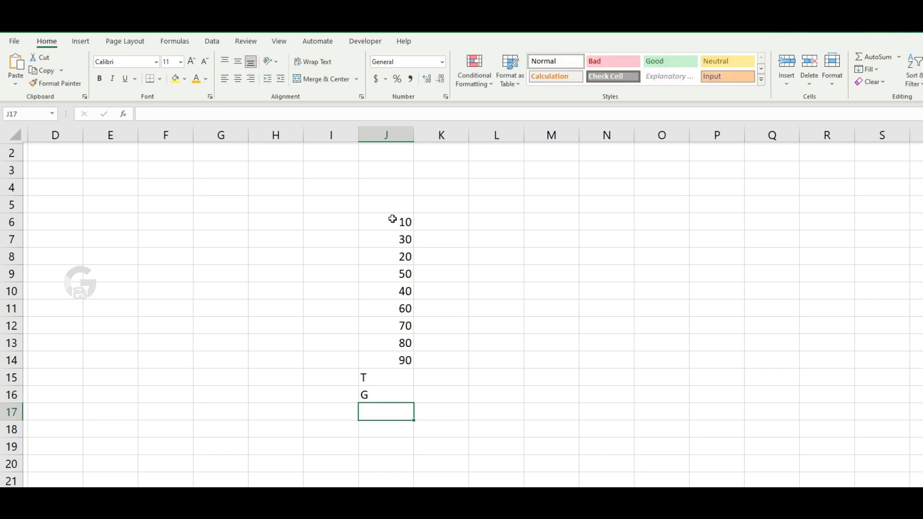
Step: Center the contents of column J horizontally
left_click(395, 134)
left_click(237, 78)
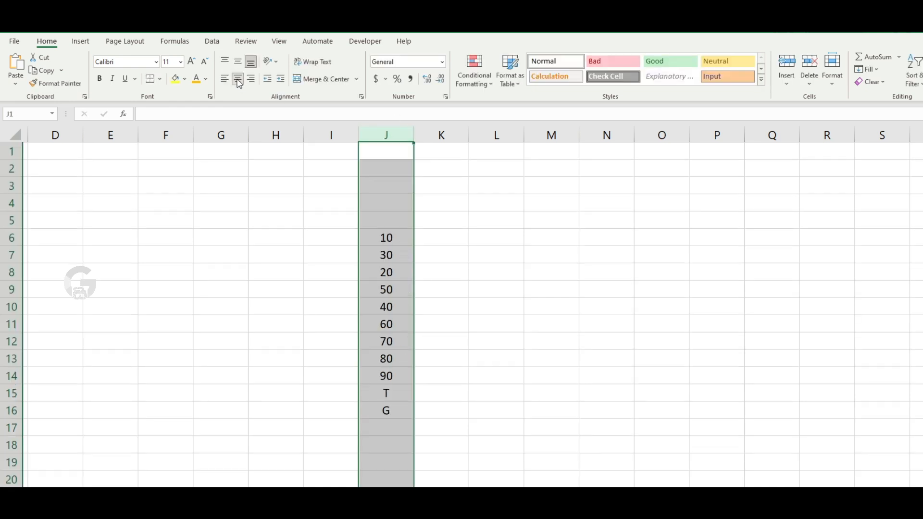
left_click(436, 249)
Step: Preview a Text That Contains highlight rule for T and for G on J6 to J16 without applying it
left_click_drag(403, 238, 387, 408)
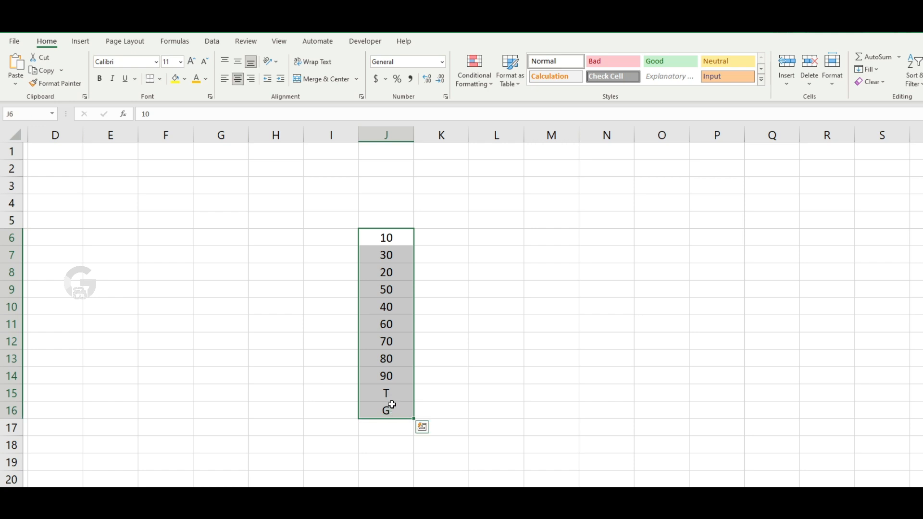
left_click(474, 69)
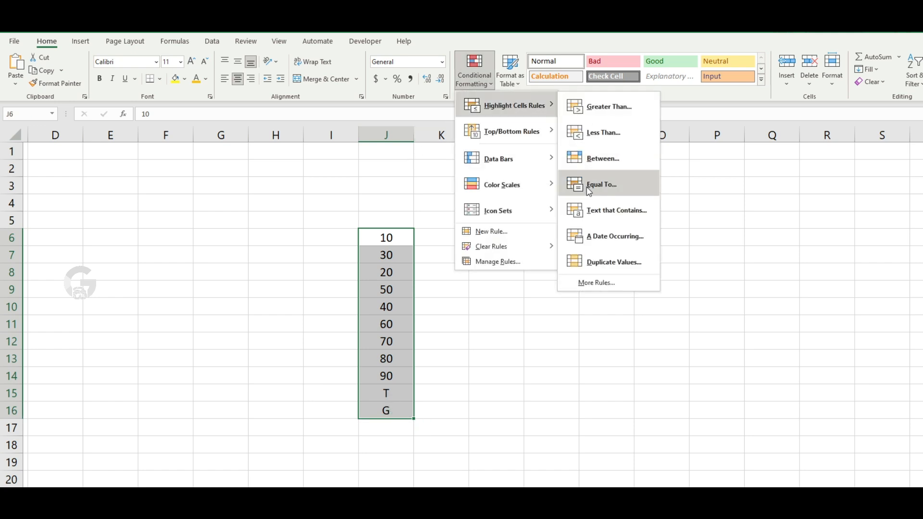
left_click(617, 219)
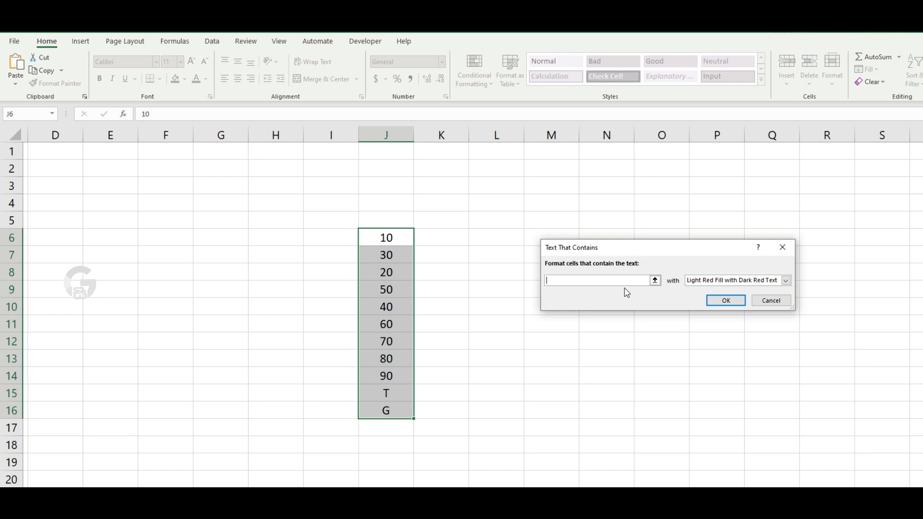
type("T")
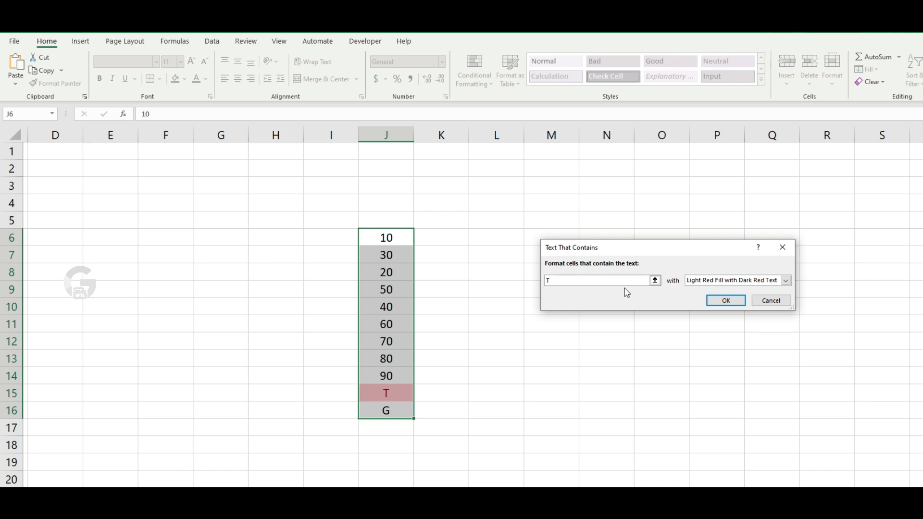
type("G")
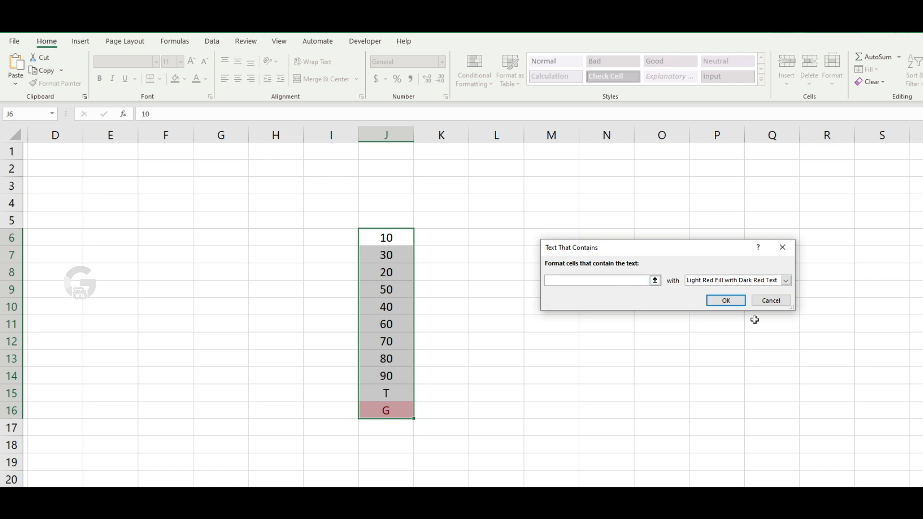
left_click(770, 301)
left_click(575, 443)
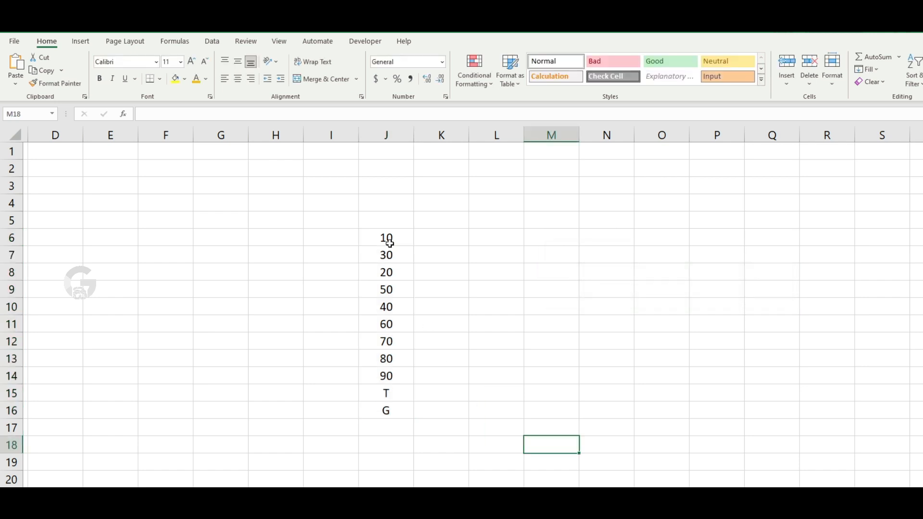
left_click_drag(388, 237, 391, 410)
left_click(474, 69)
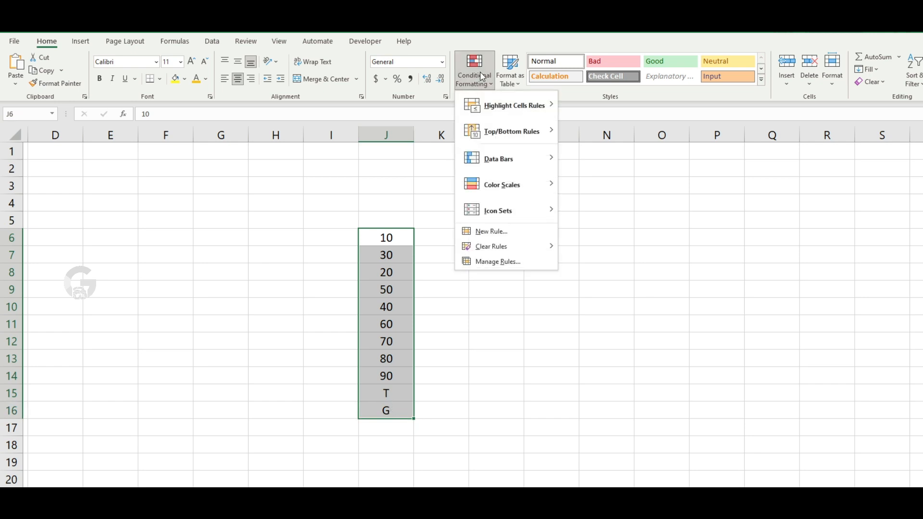
mouse_move(502, 104)
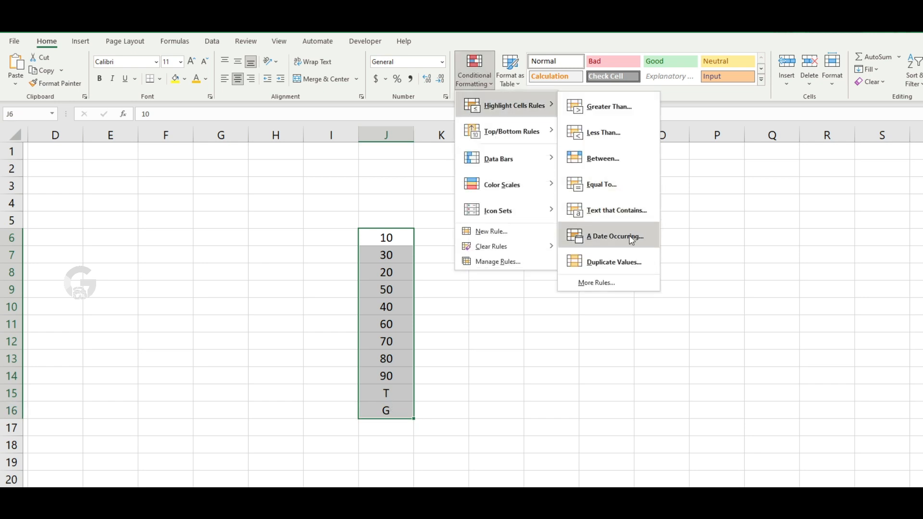
left_click(635, 358)
Step: Enter today's date in cell K6 with =TODAY() and replace the formula with its static value
left_click(455, 241)
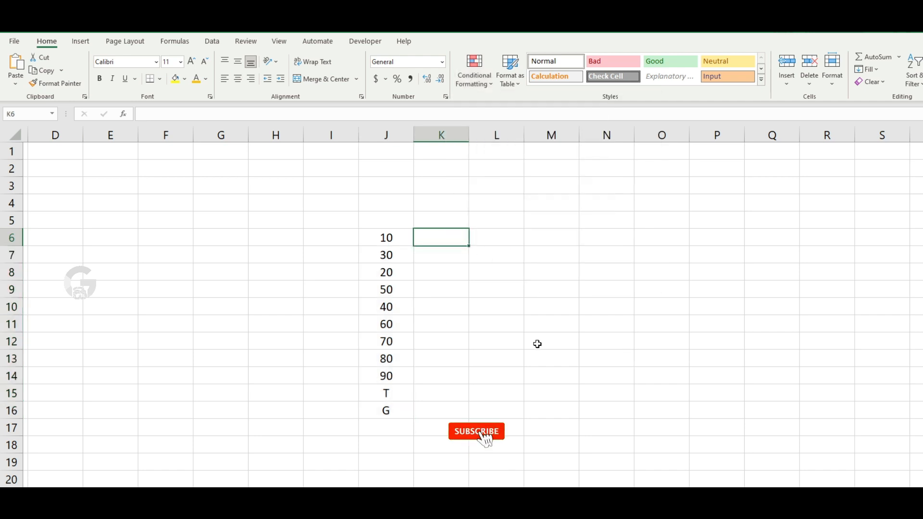
type("=TOD")
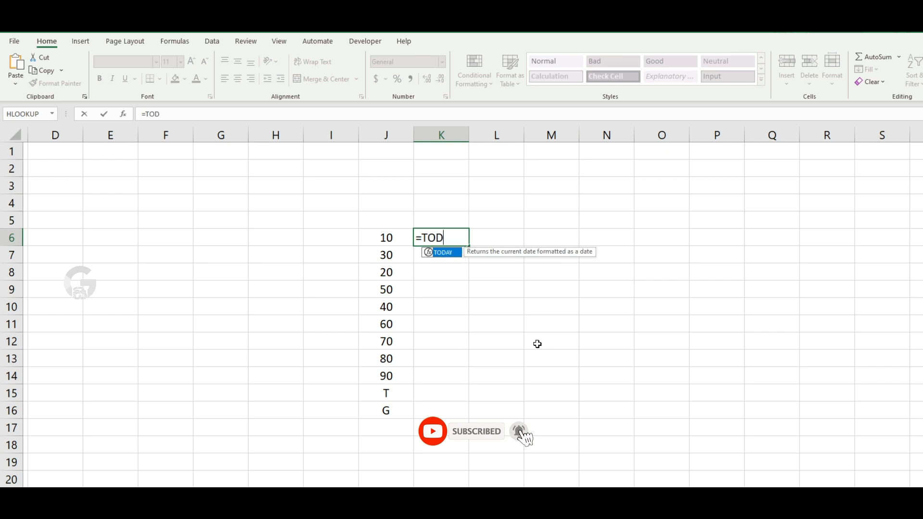
type("AY()")
key("Return")
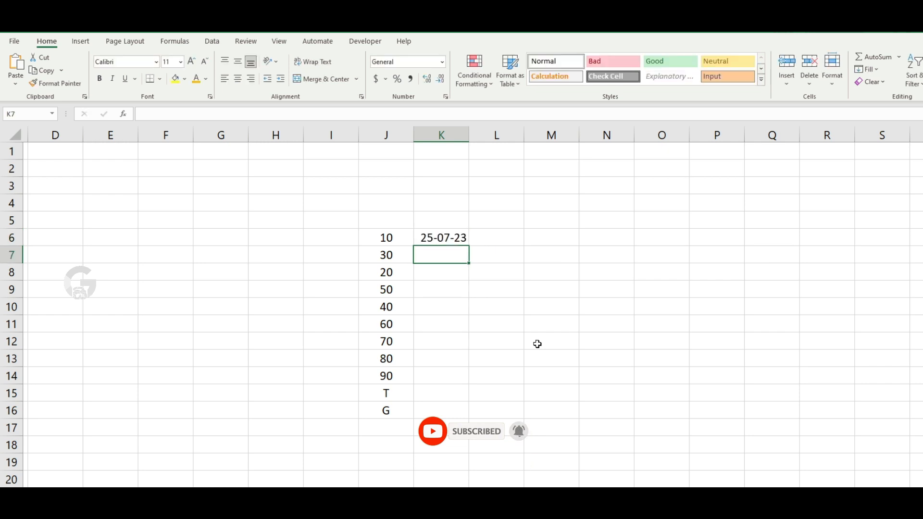
key("Up")
key("ctrl+c")
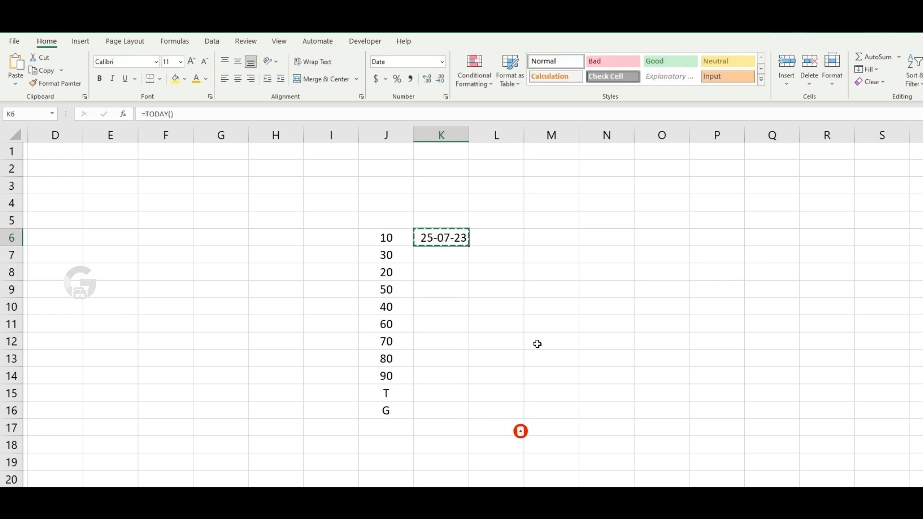
right_click(461, 242)
left_click(504, 308)
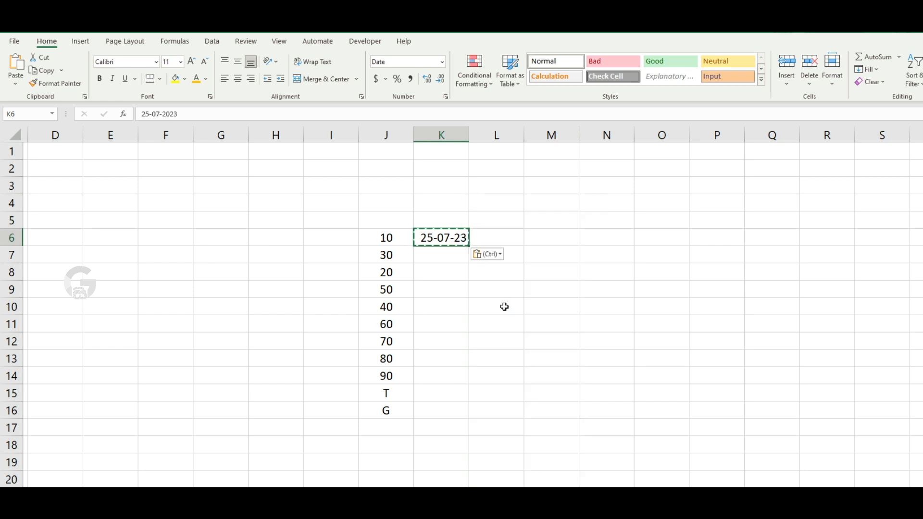
left_click(487, 253)
left_click(442, 238)
Step: Extend the date in K6 into a daily series running from 23-07-23 in K4 to 27-07-23 in K8
left_click_drag(468, 246, 468, 280)
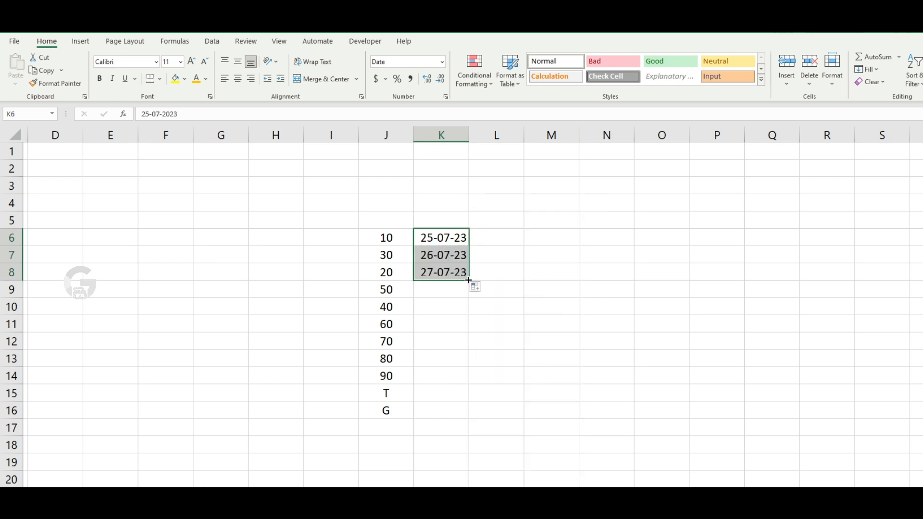
left_click(456, 237)
left_click_drag(470, 246, 445, 271)
Step: Move the five dates from K4 to K8 into cells L6 to L10
left_click(539, 216)
key("ctrl+c")
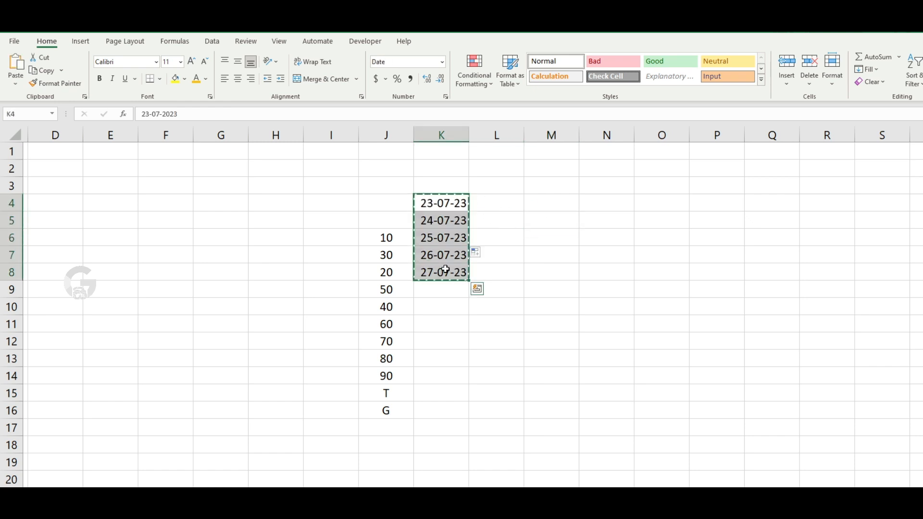
left_click(513, 241)
key("ctrl+v")
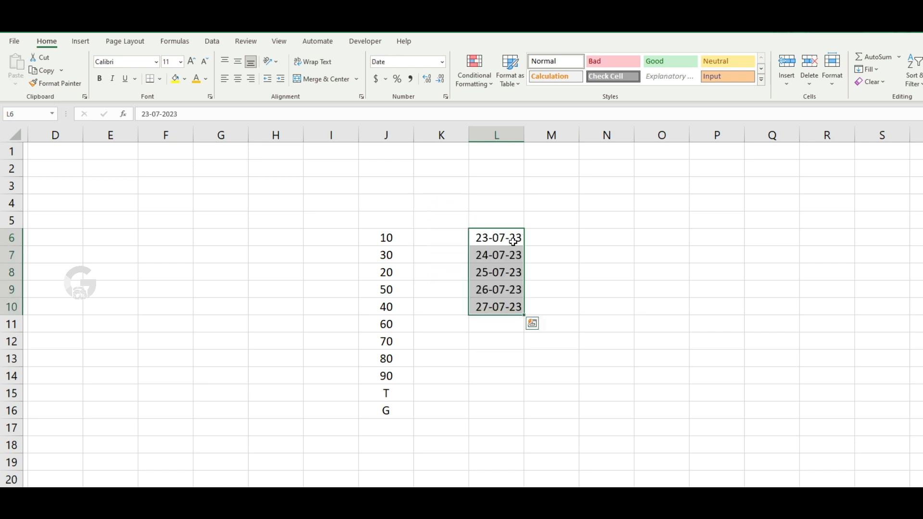
left_click(593, 252)
Step: Preview an A Date Occurring highlight rule on L6 to L10 with the Yesterday, Today and Tomorrow options
left_click_drag(519, 238, 500, 307)
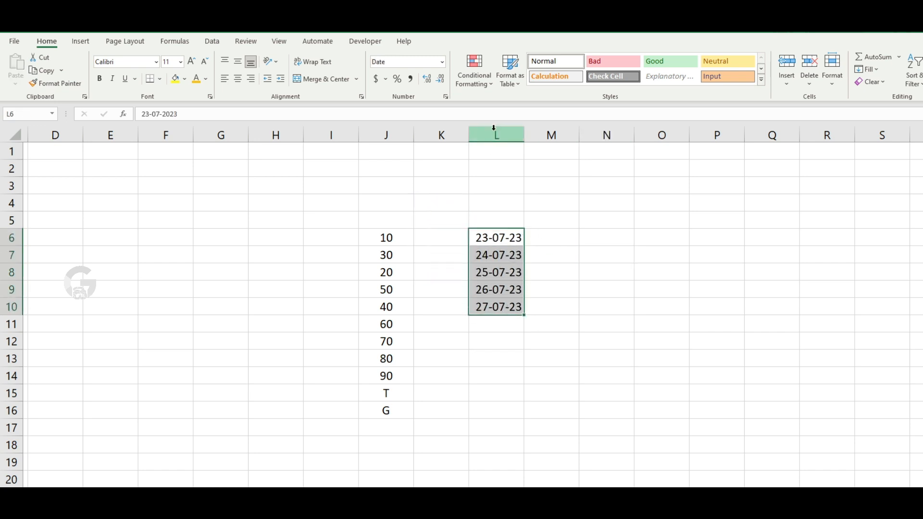
left_click(474, 71)
mouse_move(507, 105)
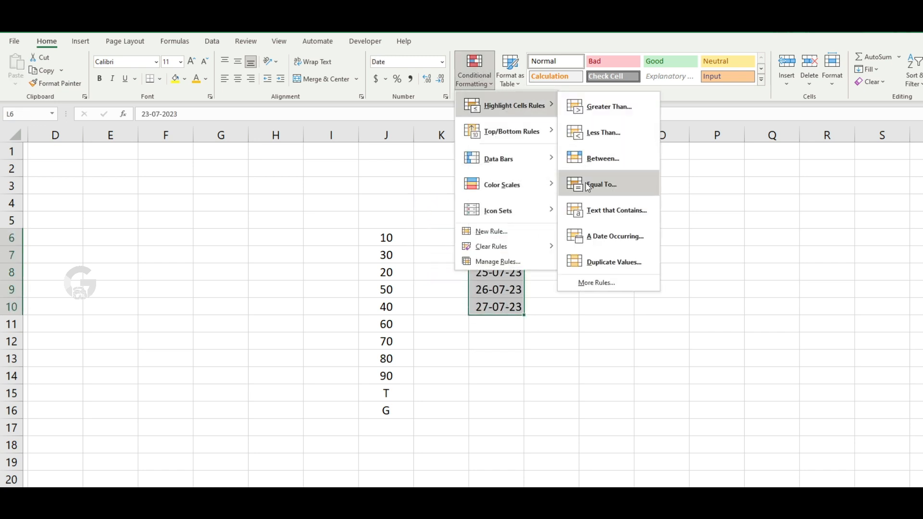
left_click(616, 235)
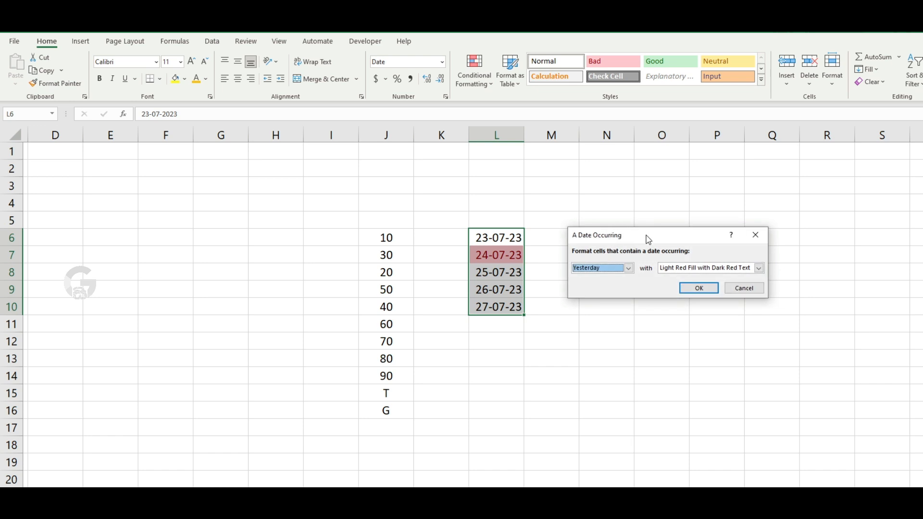
left_click_drag(646, 236, 735, 214)
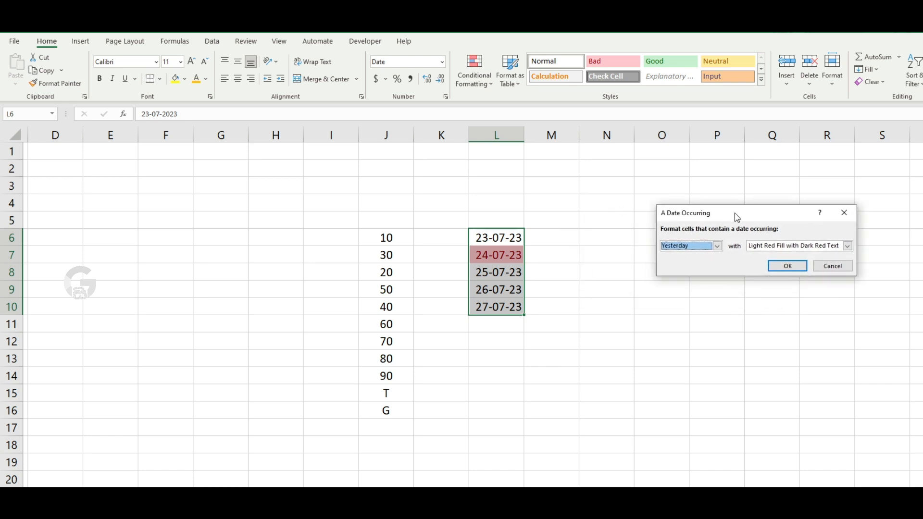
left_click(720, 246)
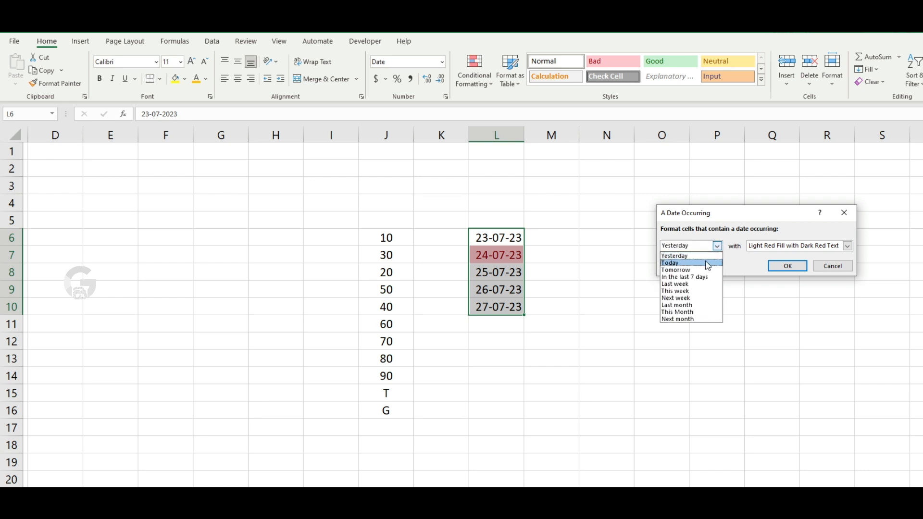
left_click(709, 263)
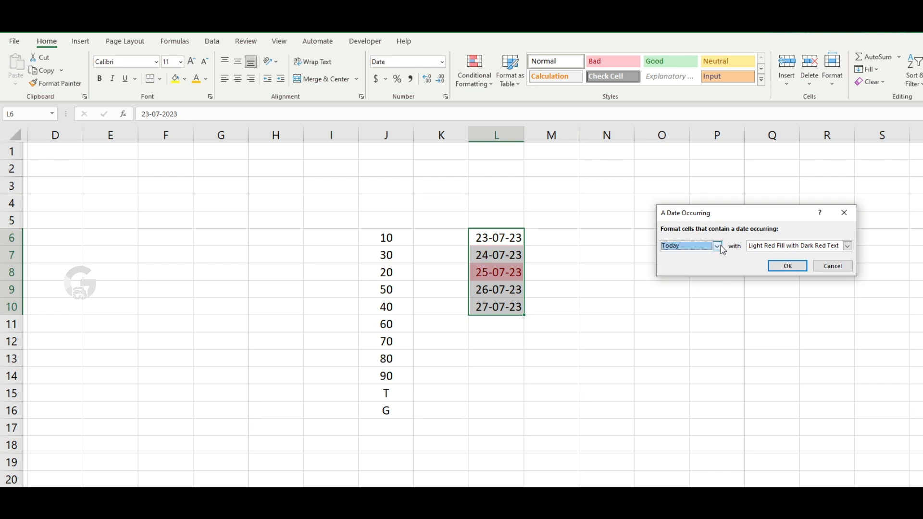
left_click(720, 246)
left_click(701, 271)
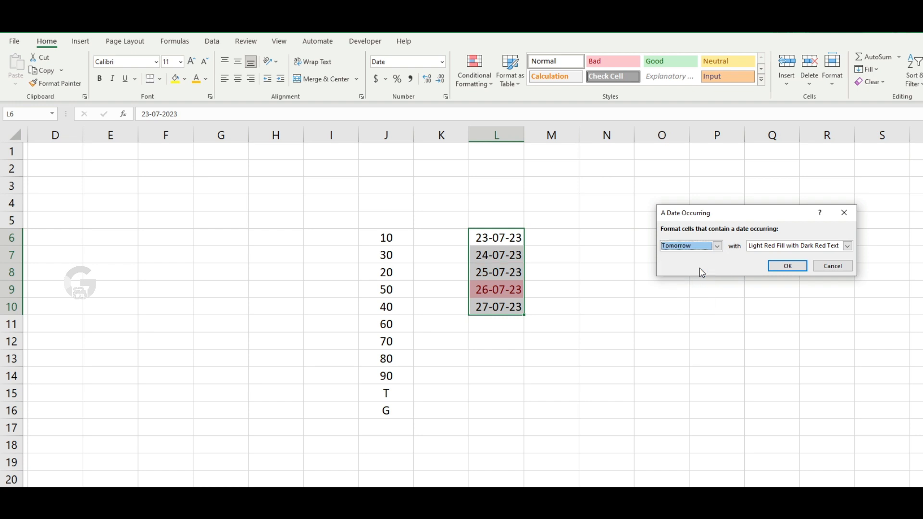
Step: Preview the date rule with This week and Today, and close it without applying
left_click(717, 246)
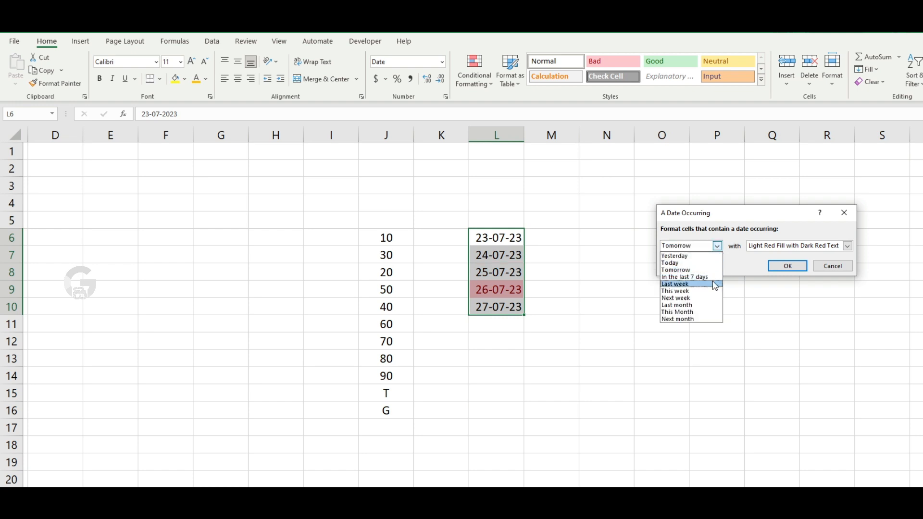
left_click(701, 291)
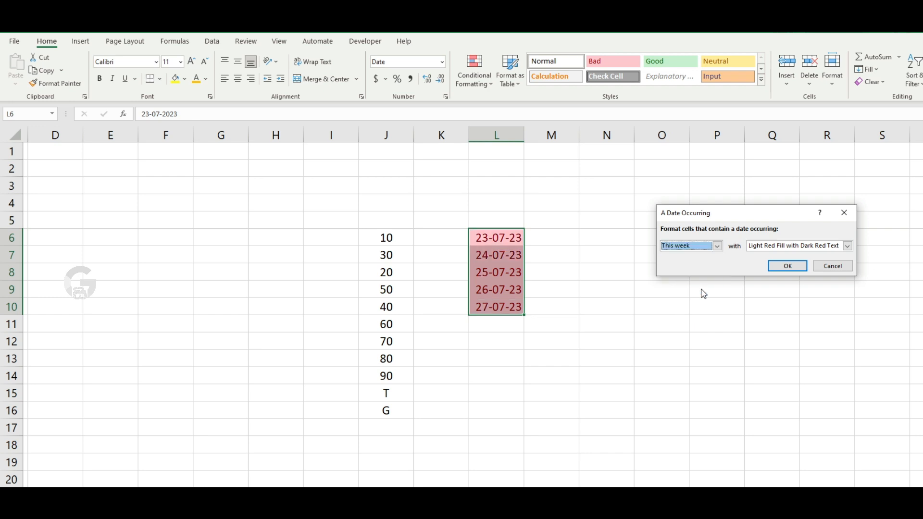
left_click(717, 246)
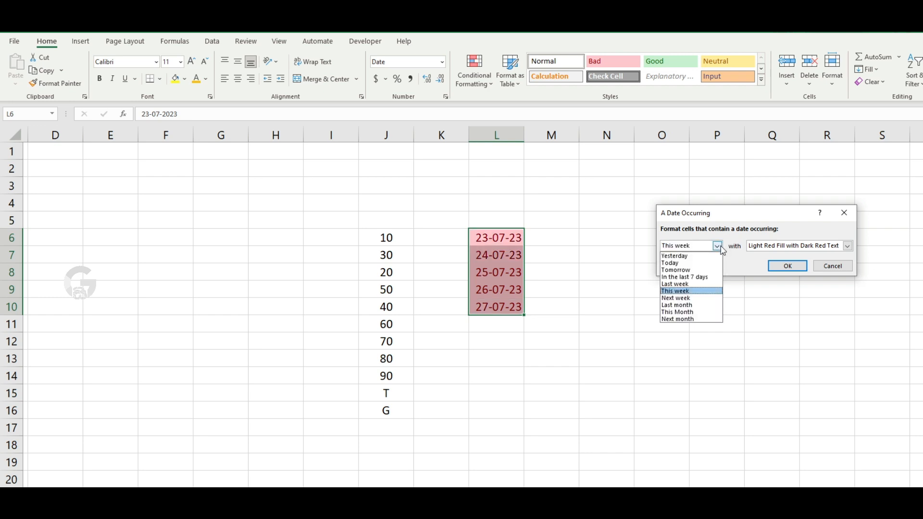
left_click(706, 266)
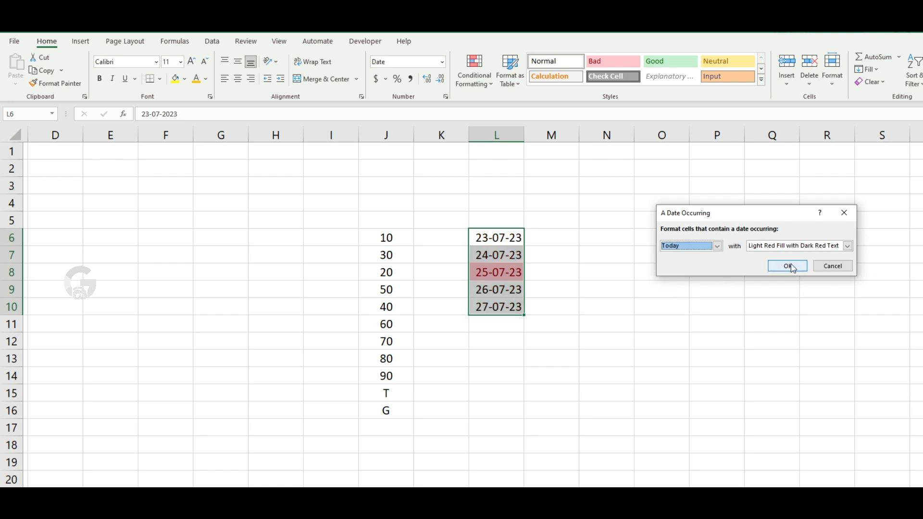
left_click(827, 267)
left_click(609, 294)
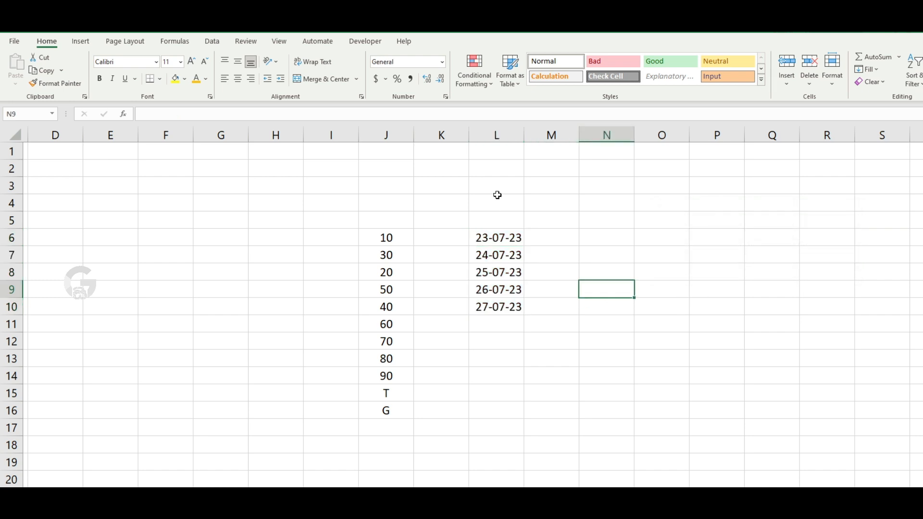
left_click(483, 82)
mouse_move(506, 108)
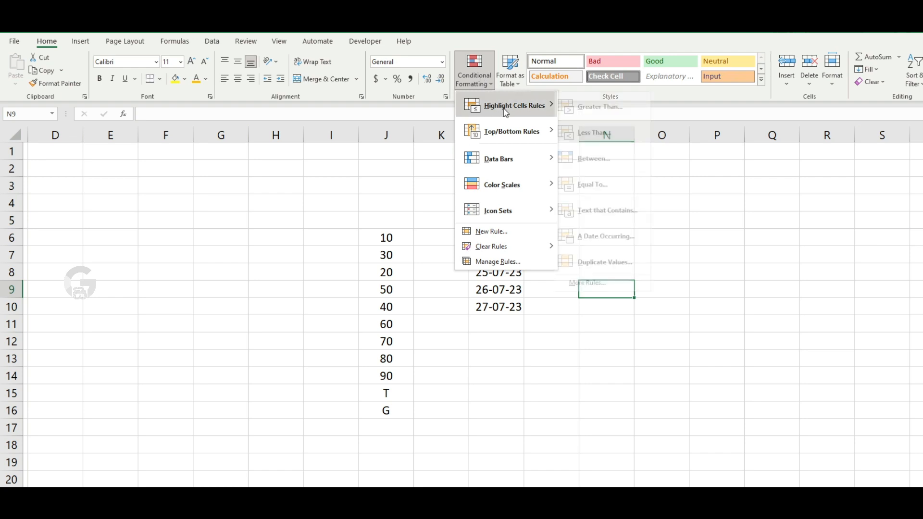
left_click(729, 277)
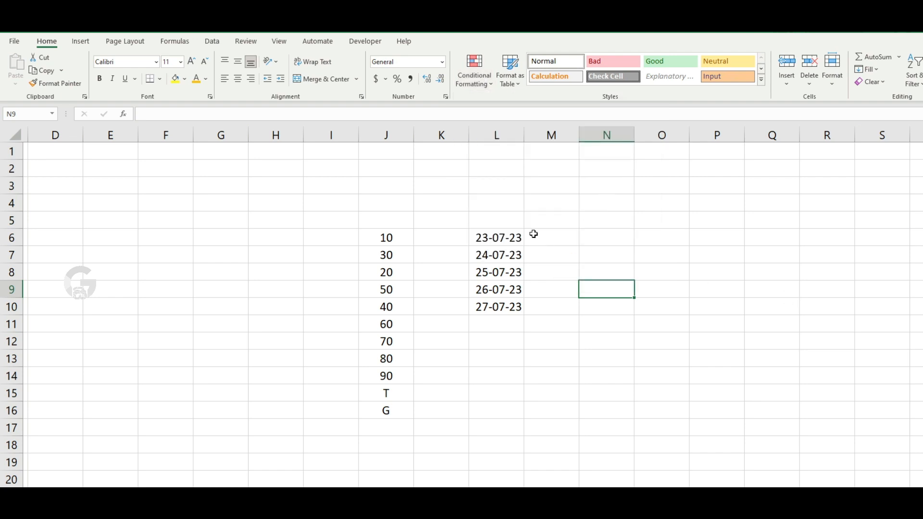
Step: Clear all the dates from column L
left_click(491, 139)
key("Delete")
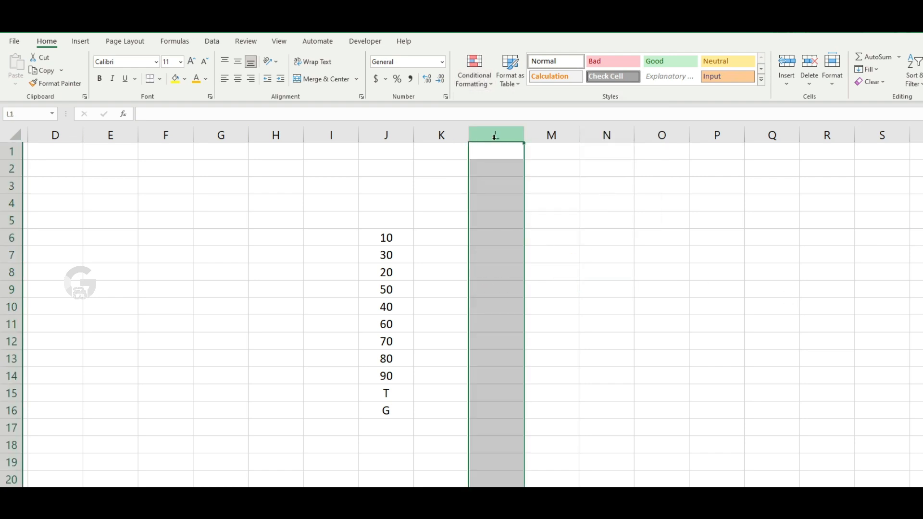
left_click(425, 277)
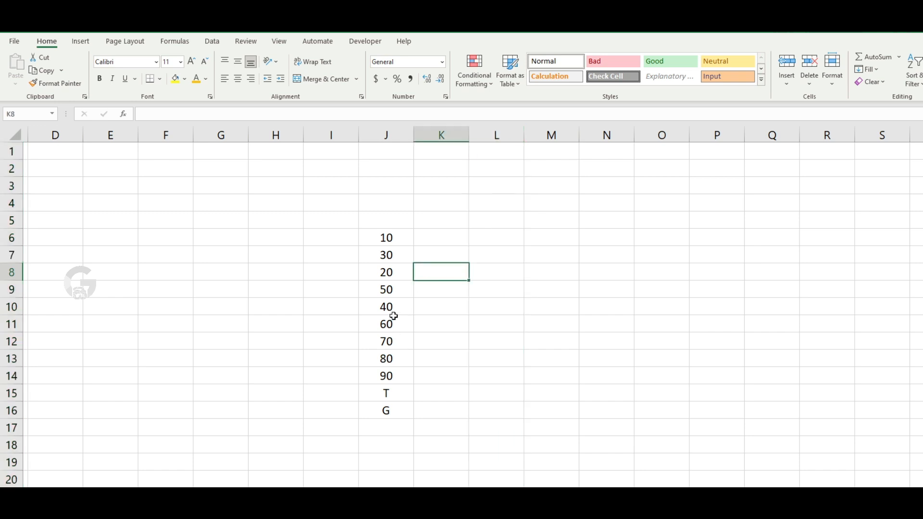
Step: Copy the values 10, 30, 20 and 50 from J6 to J9 into J17 to J20 to create duplicates
left_click_drag(393, 240, 399, 291)
key("ctrl+c")
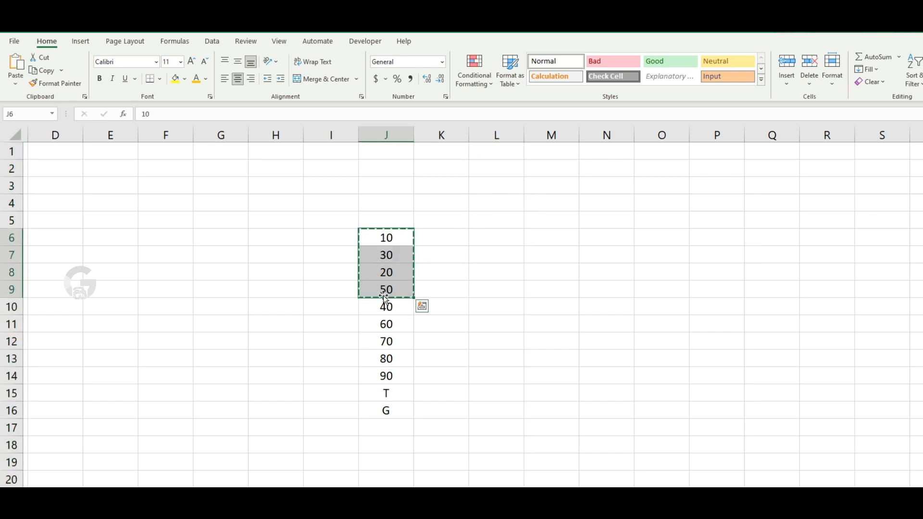
left_click(386, 425)
key("ctrl+v")
left_click(484, 378)
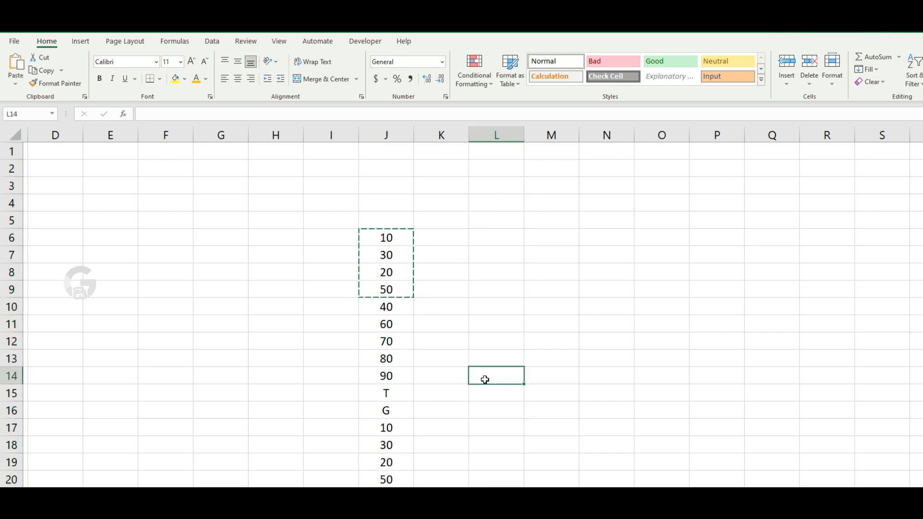
double_click(498, 289)
left_click(457, 290)
scroll(457, 290, "down", 2)
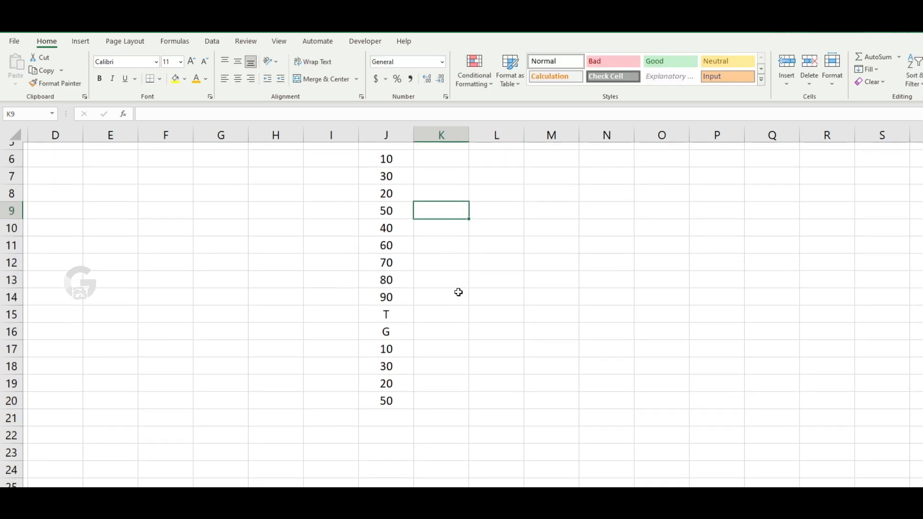
Step: Preview the Duplicate Values highlight rule on J6 to J20 with the Duplicate and Unique options, and close it without applying
scroll(438, 375, "up", 1)
left_click_drag(396, 195, 388, 444)
left_click(486, 87)
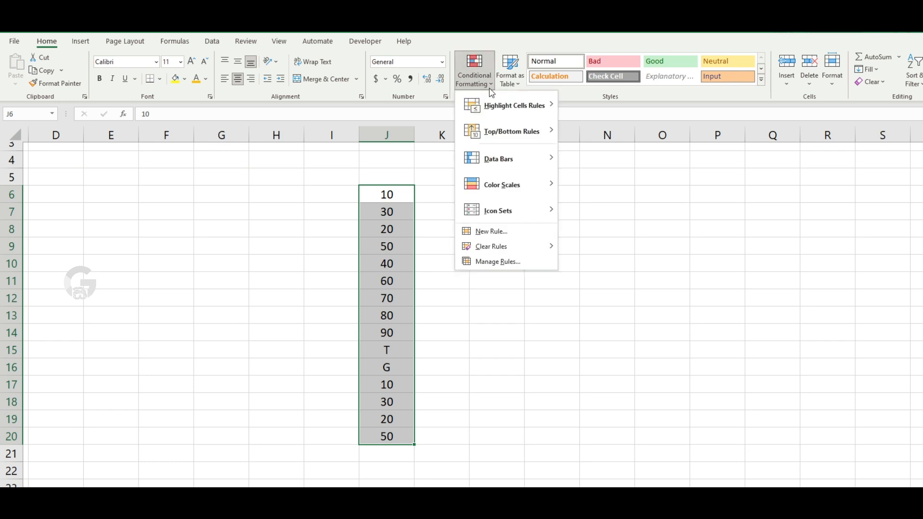
mouse_move(500, 105)
left_click(621, 260)
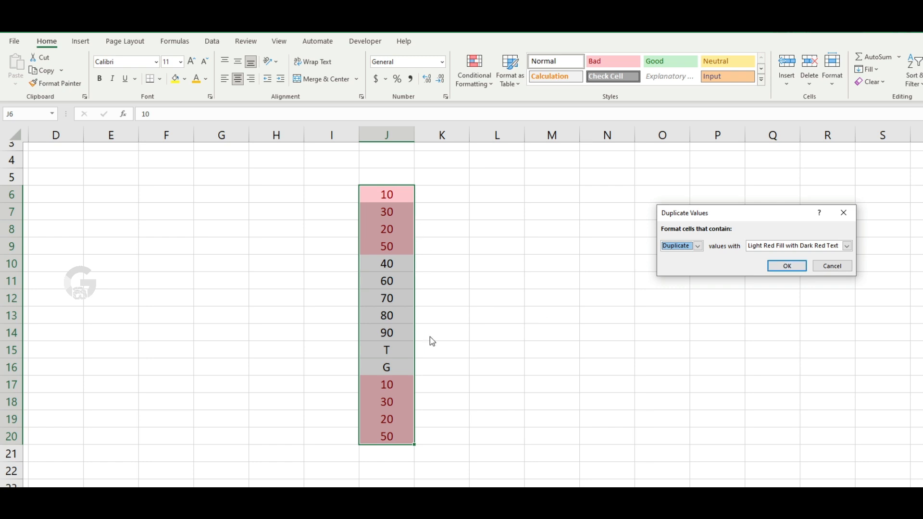
left_click(698, 248)
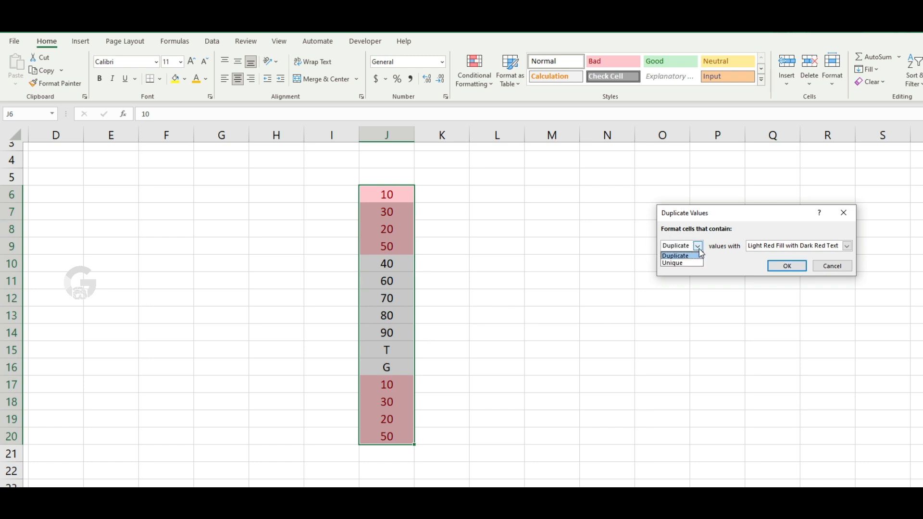
left_click(727, 265)
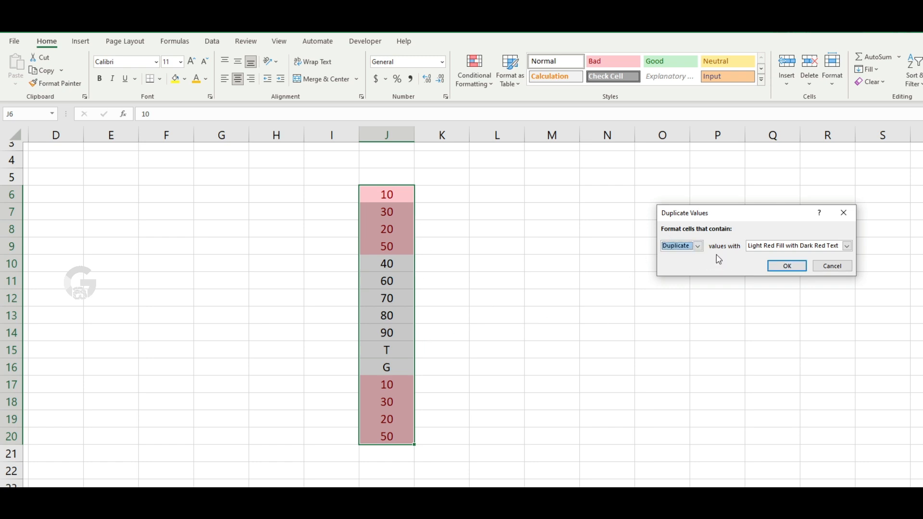
left_click(698, 246)
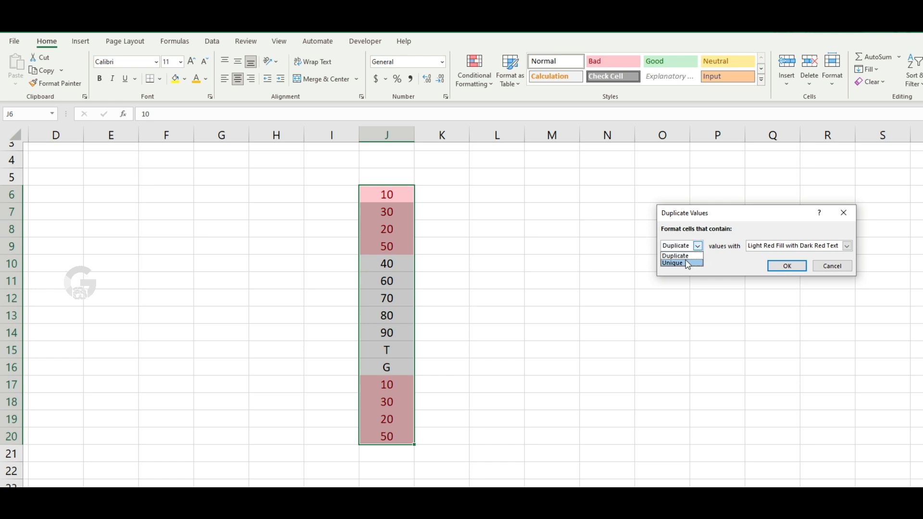
left_click(688, 263)
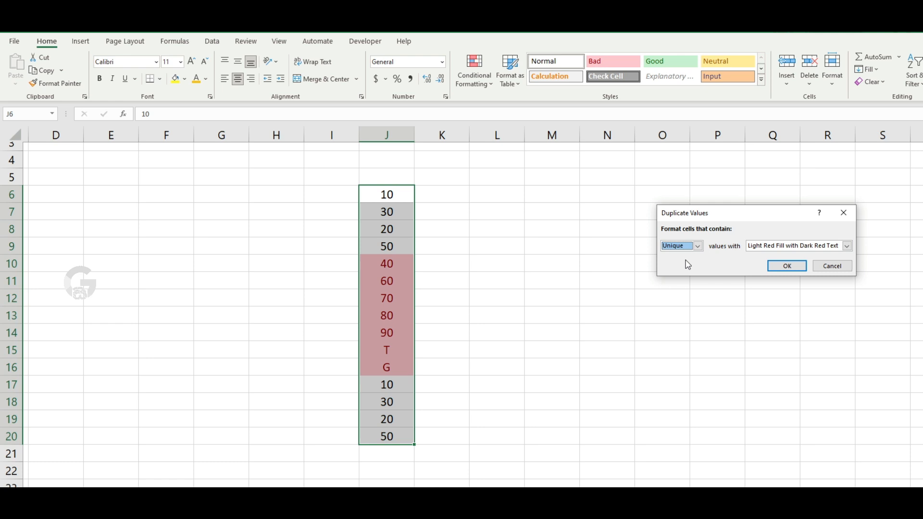
left_click(832, 266)
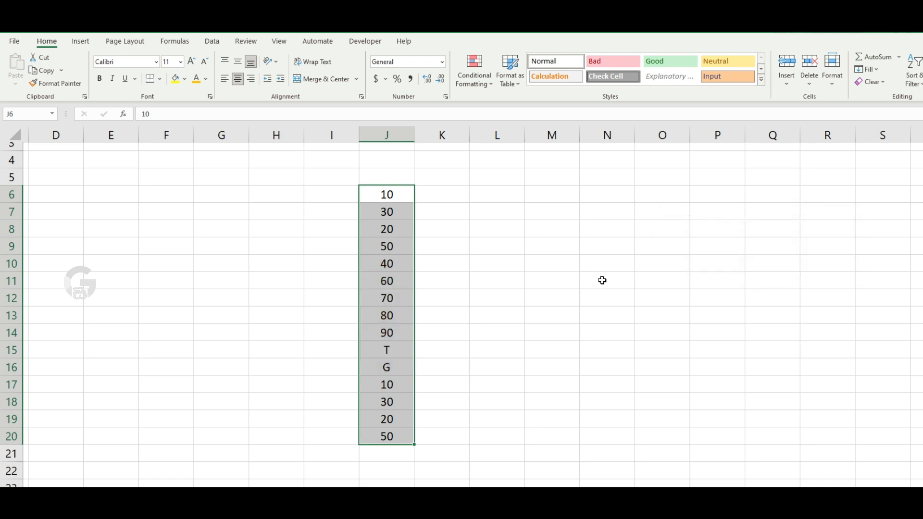
left_click(531, 263)
left_click(474, 70)
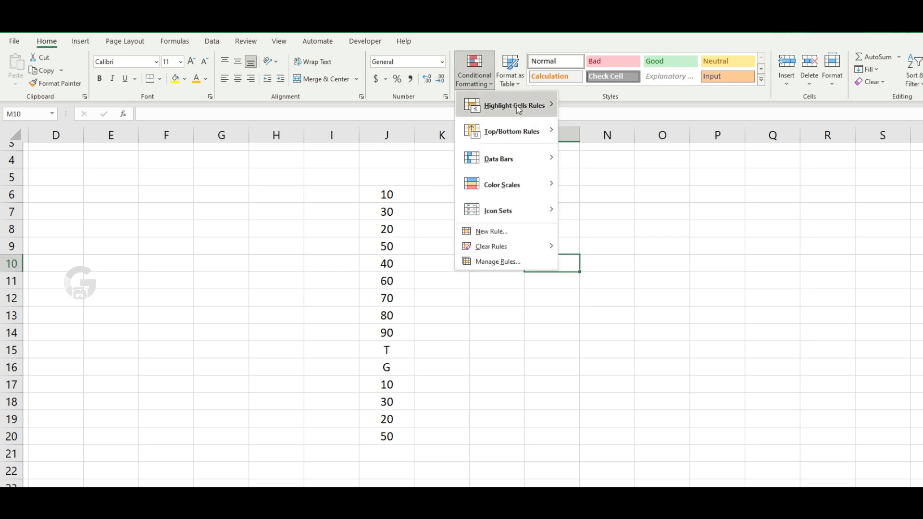
left_click(528, 353)
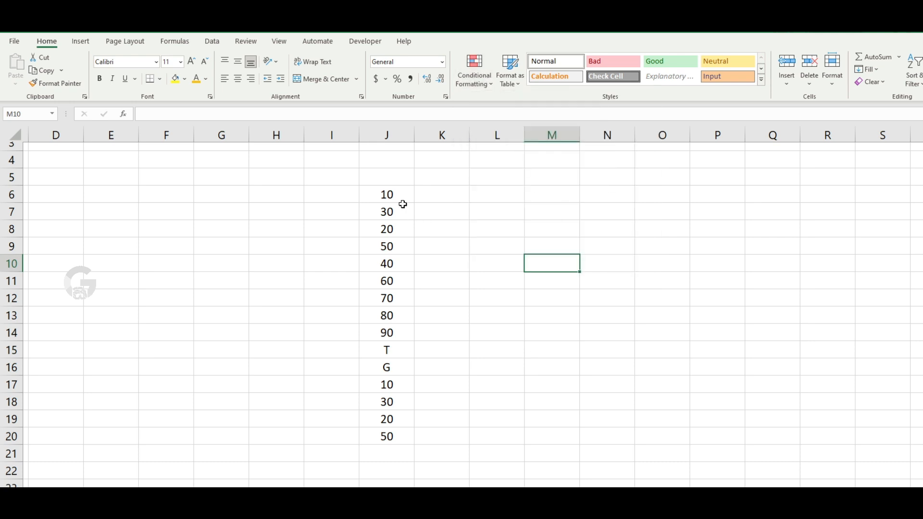
Step: Preview a Top 10 Items rule on J6 to J20 with the rank lowered to 5, and close it without applying
left_click_drag(398, 193, 397, 437)
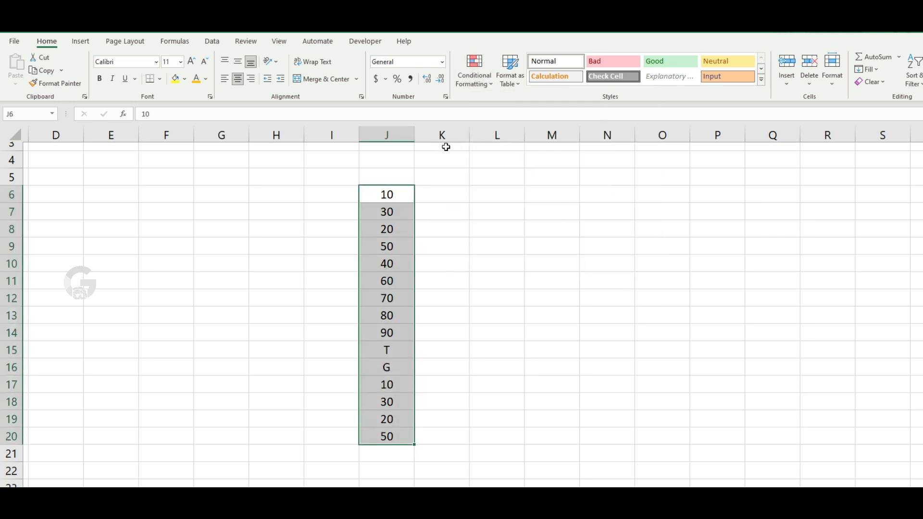
left_click(473, 70)
mouse_move(522, 138)
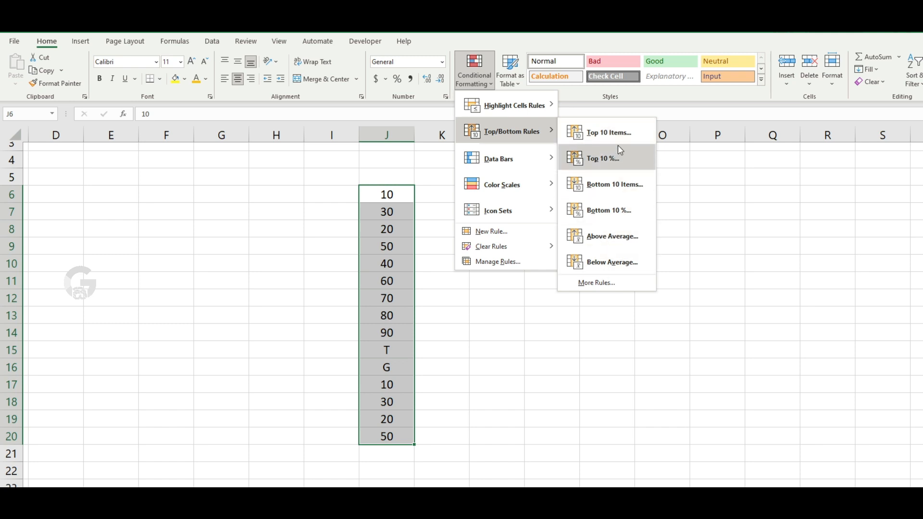
left_click(618, 131)
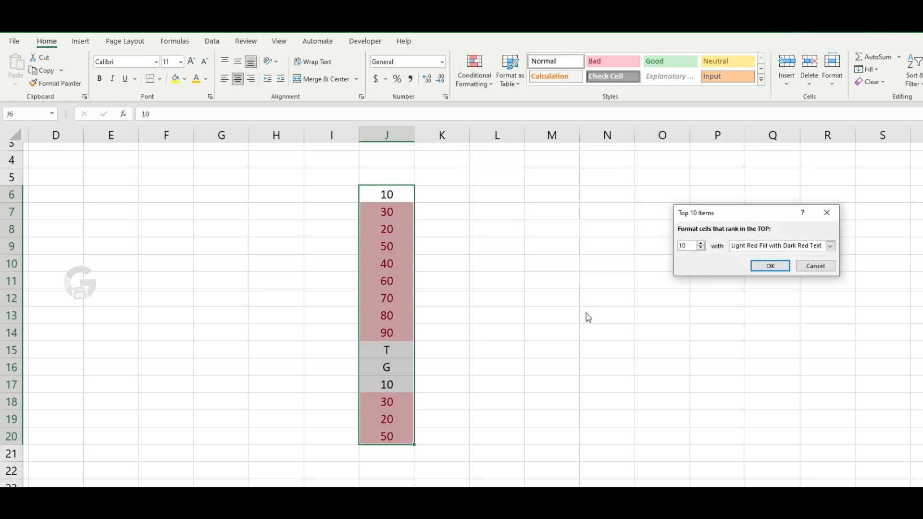
left_click(701, 248)
left_click(701, 249)
left_click(701, 248)
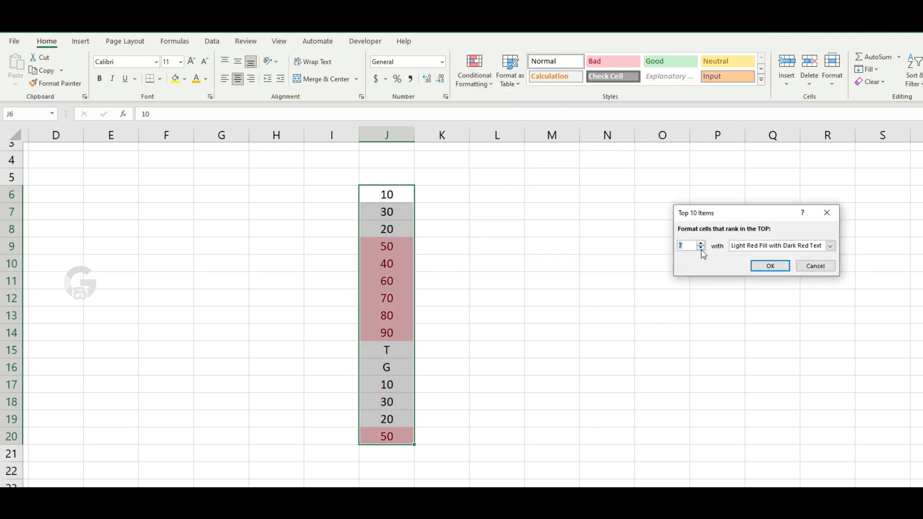
left_click(701, 248)
left_click(700, 249)
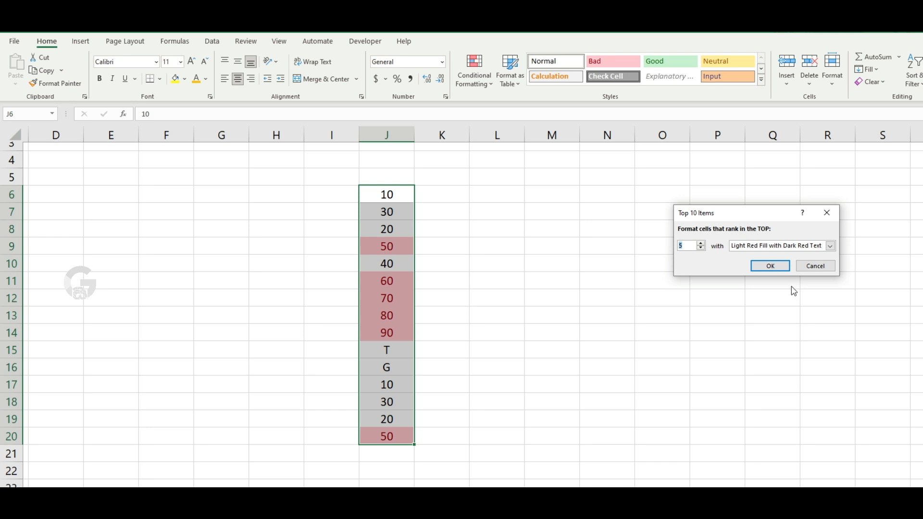
left_click(817, 269)
Step: Preview a Bottom 10 Items rule on the same list with the rank lowered to 3, and close it without applying
left_click(487, 82)
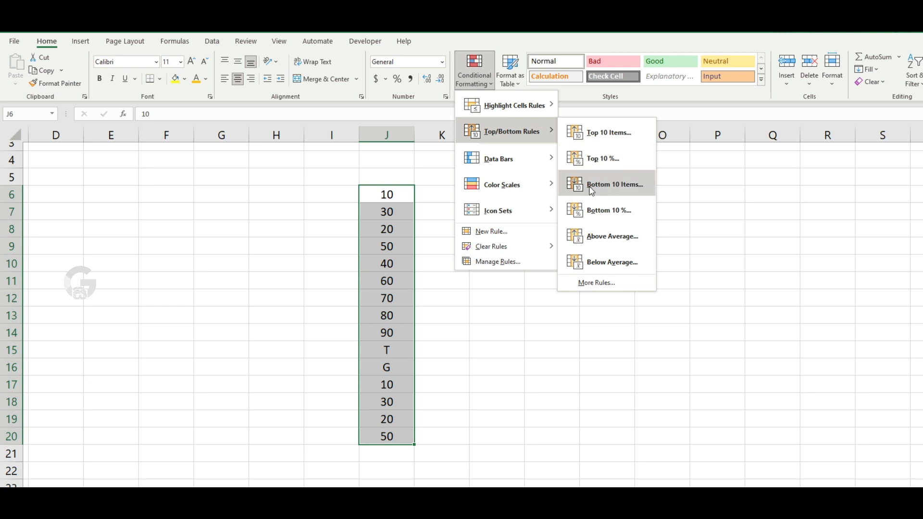
left_click(604, 187)
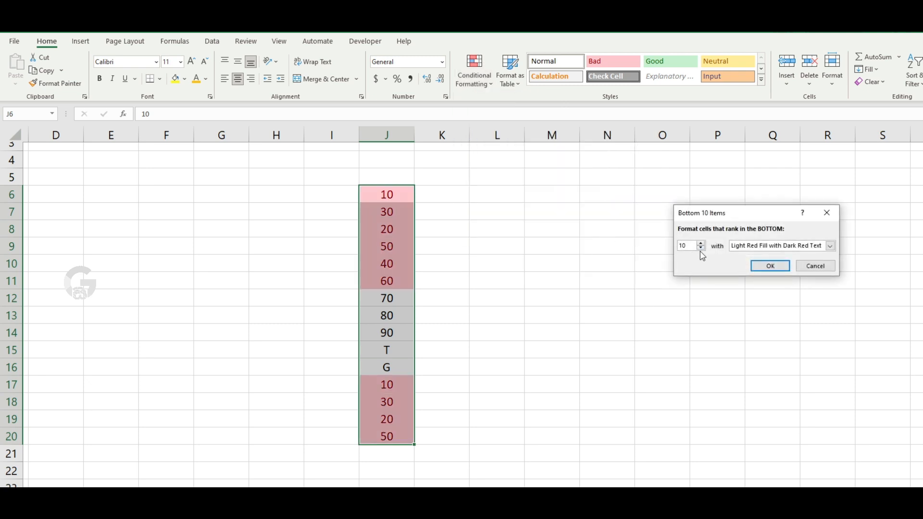
left_click(701, 249)
left_click(701, 248)
left_click(701, 249)
left_click(701, 249)
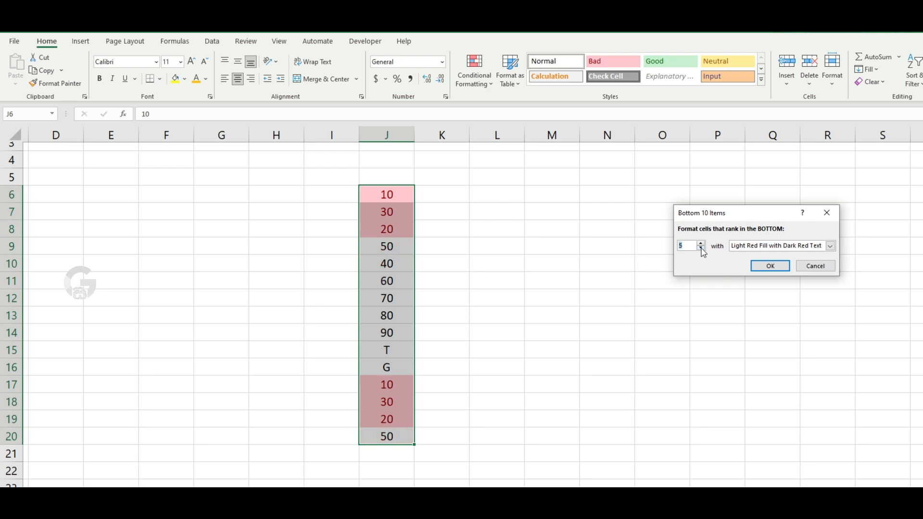
left_click(701, 248)
left_click(701, 249)
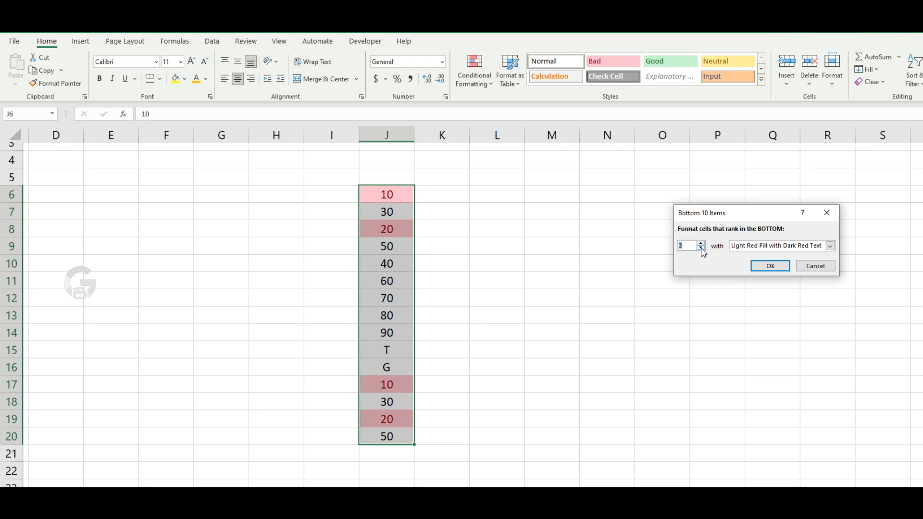
left_click(692, 246)
left_click(815, 266)
Step: Preview the Above Average rule on J6 to J20, close it without applying, and deselect the list
left_click(473, 72)
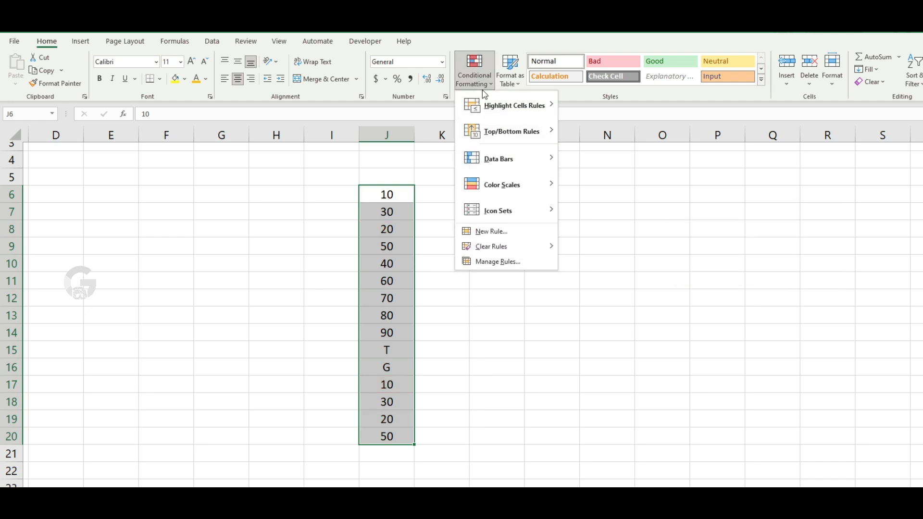
mouse_move(507, 129)
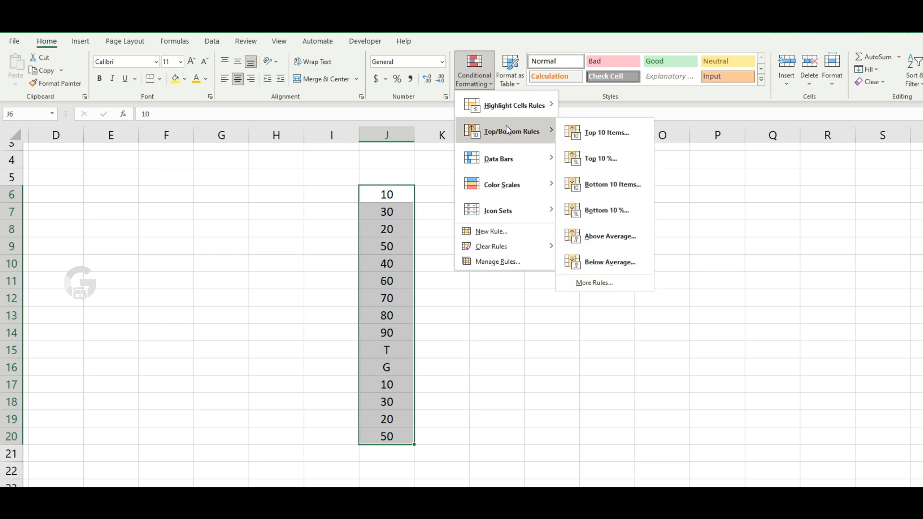
left_click(607, 236)
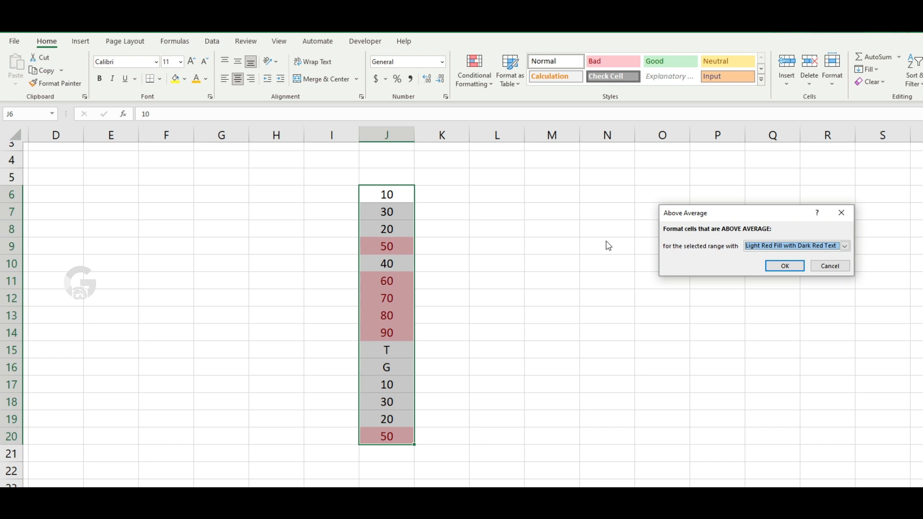
left_click(836, 266)
left_click(725, 259)
left_click(474, 69)
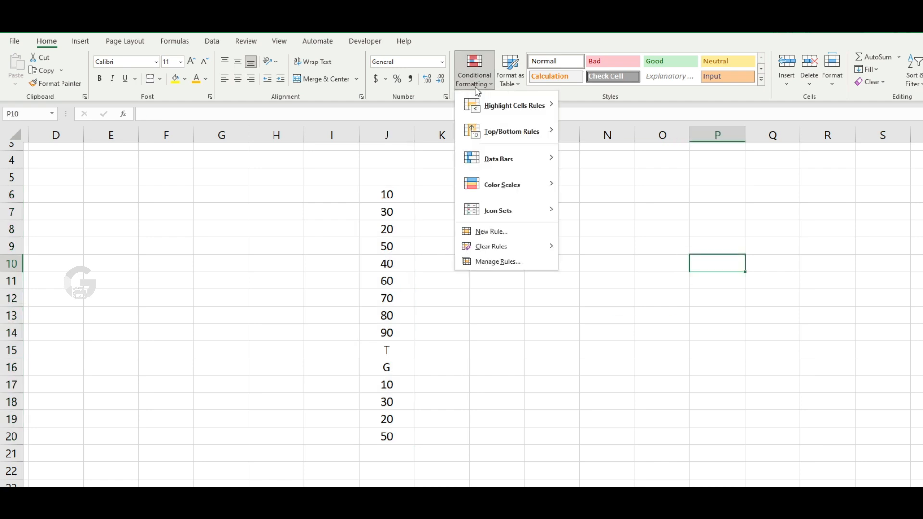
mouse_move(508, 162)
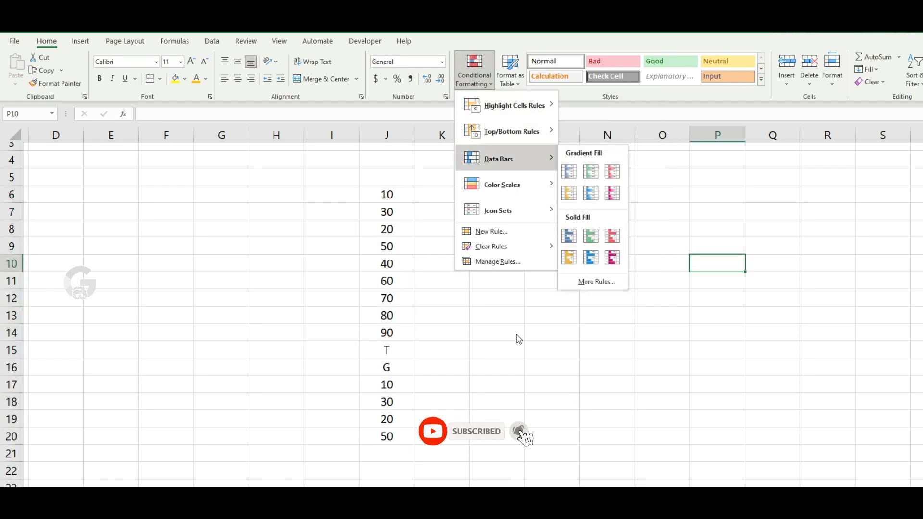
left_click(508, 317)
Step: Apply the Green - Yellow - Red color scale to the list in J6 to J20
left_click_drag(398, 188, 403, 429)
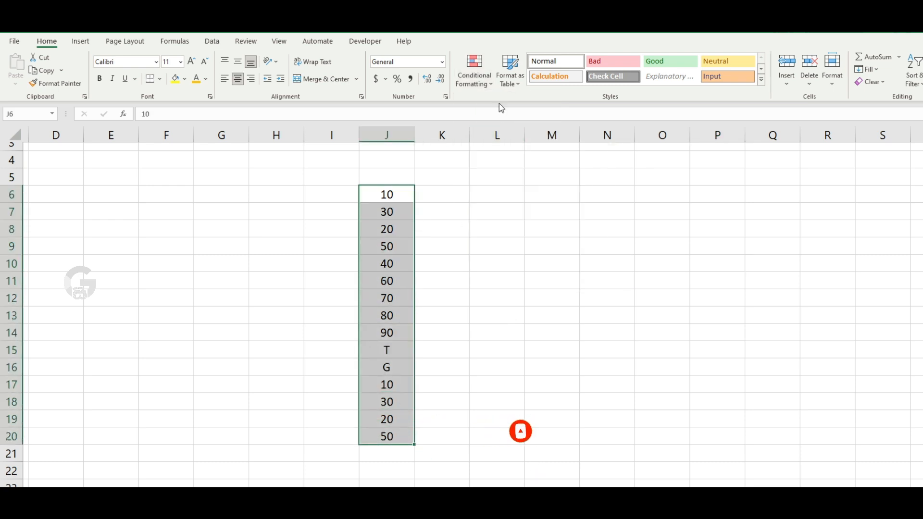
left_click(475, 77)
mouse_move(518, 164)
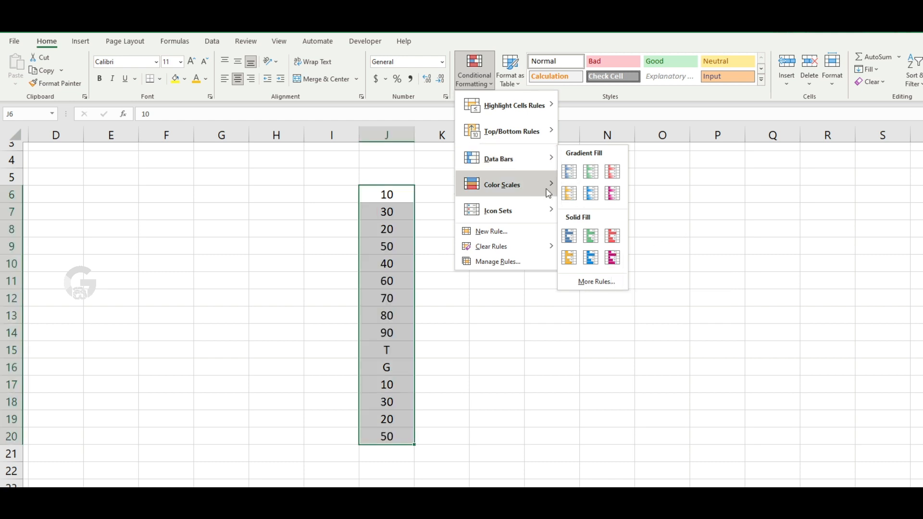
mouse_move(534, 190)
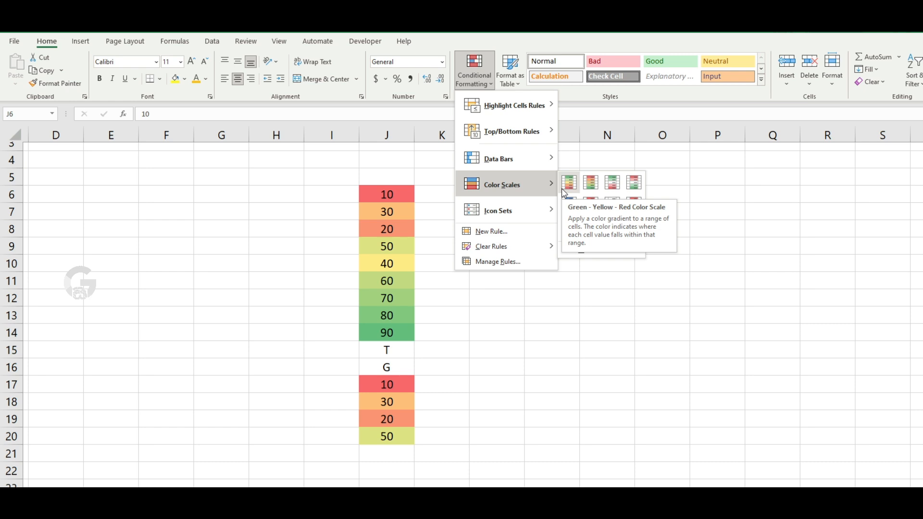
left_click(571, 184)
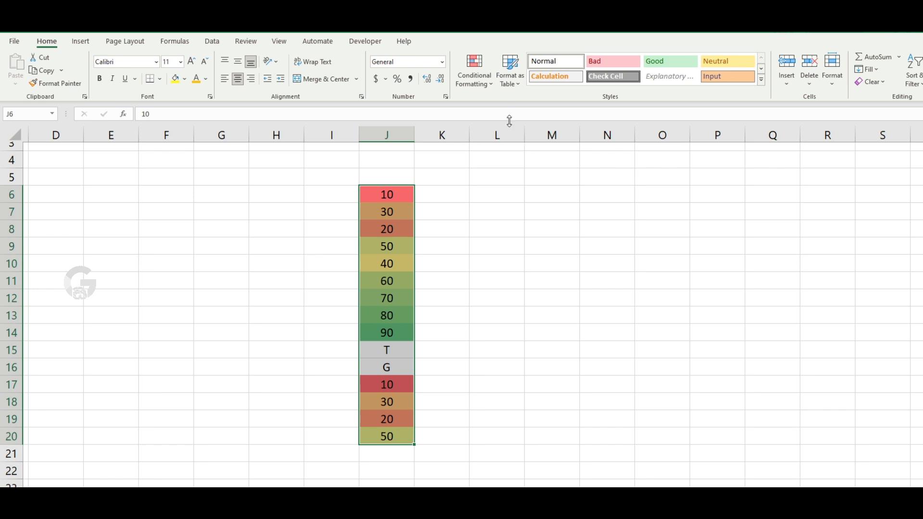
Step: Add a custom 2-Color Scale rule to J6 to J20 with dark red for the lowest value and light green for the highest
left_click(485, 86)
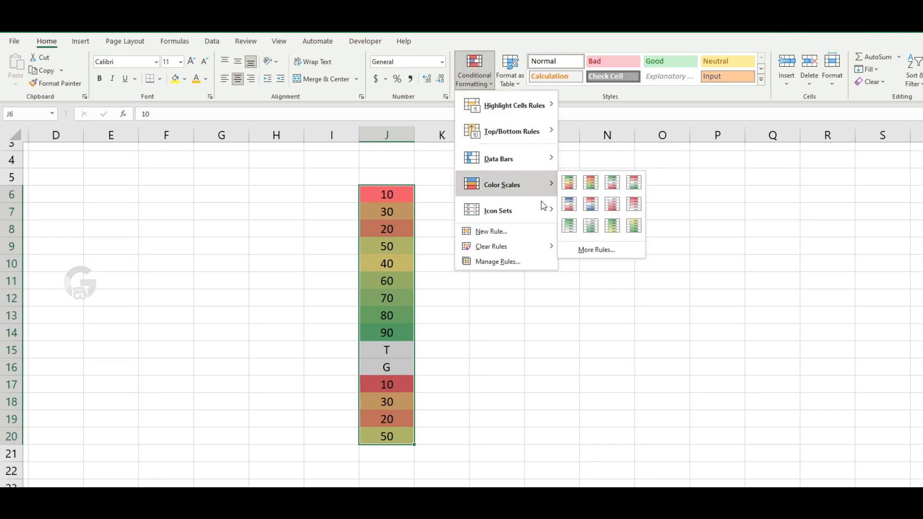
left_click(596, 250)
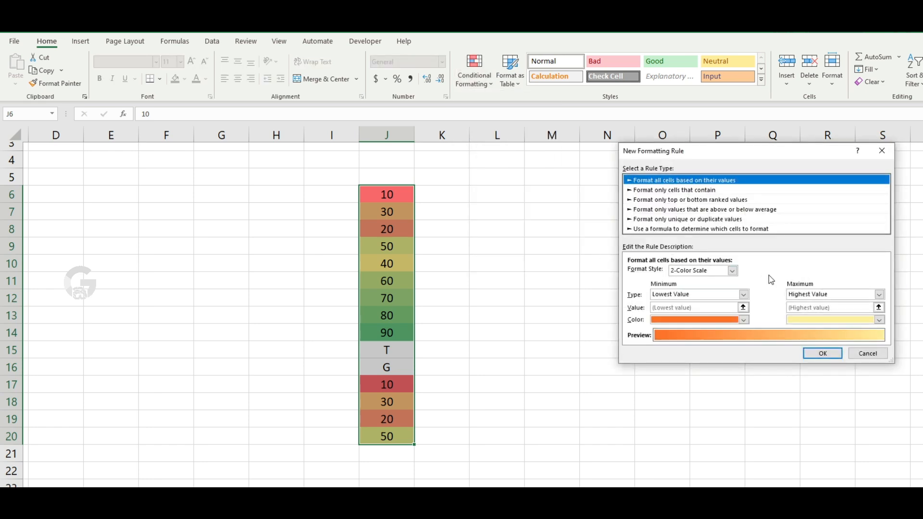
left_click(744, 320)
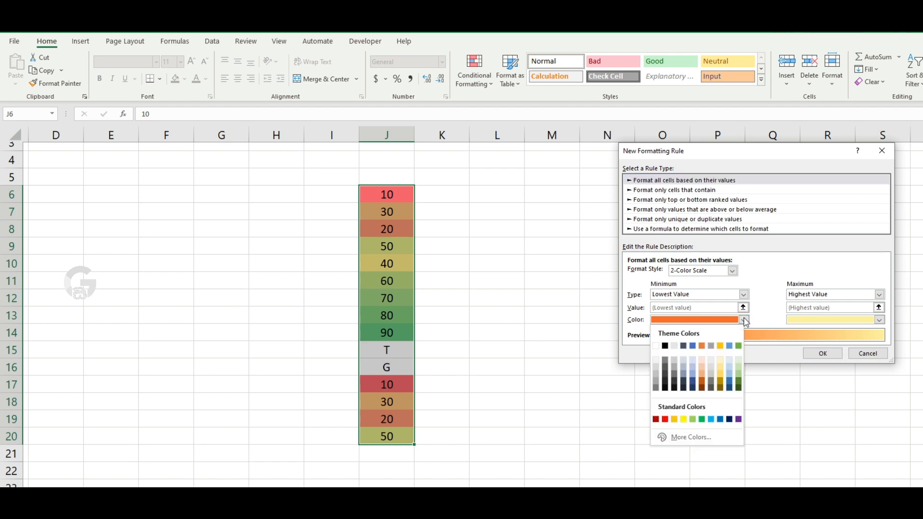
left_click(657, 419)
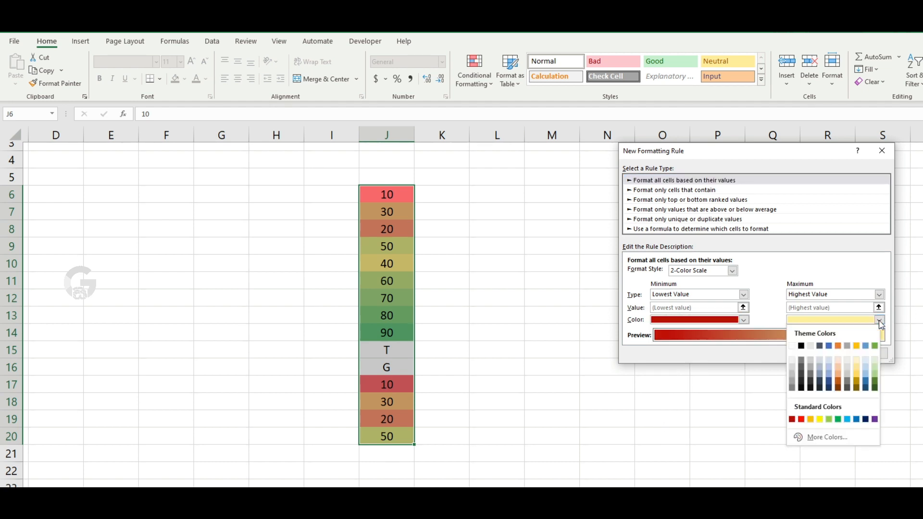
left_click(879, 320)
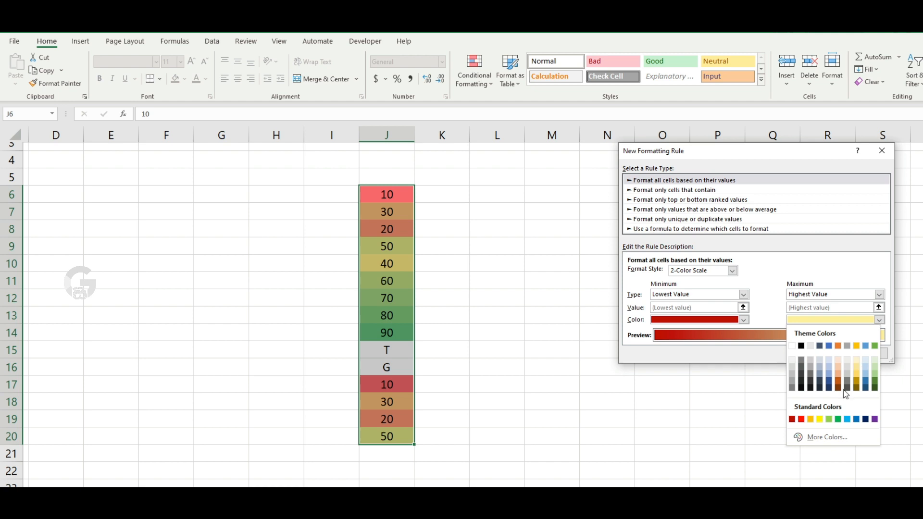
left_click(829, 420)
left_click(827, 353)
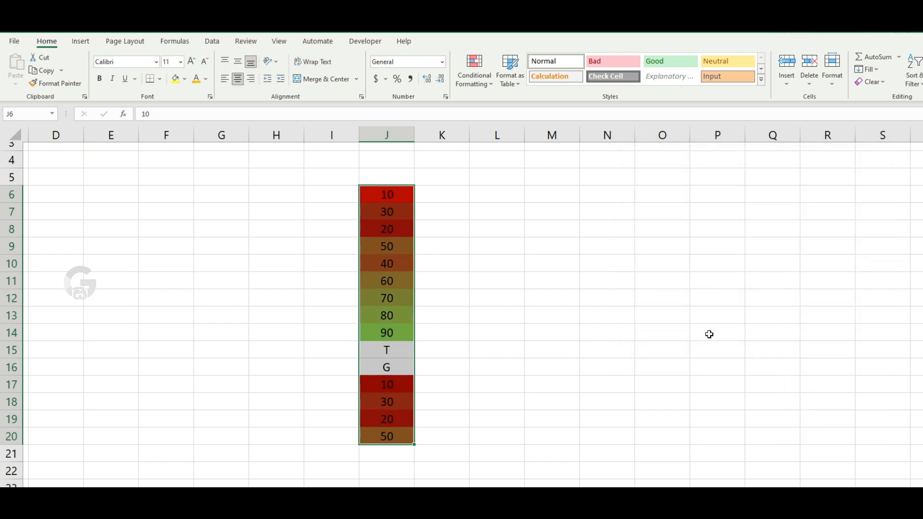
Step: Review the settings for a new custom color scale rule on J6 to J20, and close them without applying
left_click(489, 83)
mouse_move(527, 187)
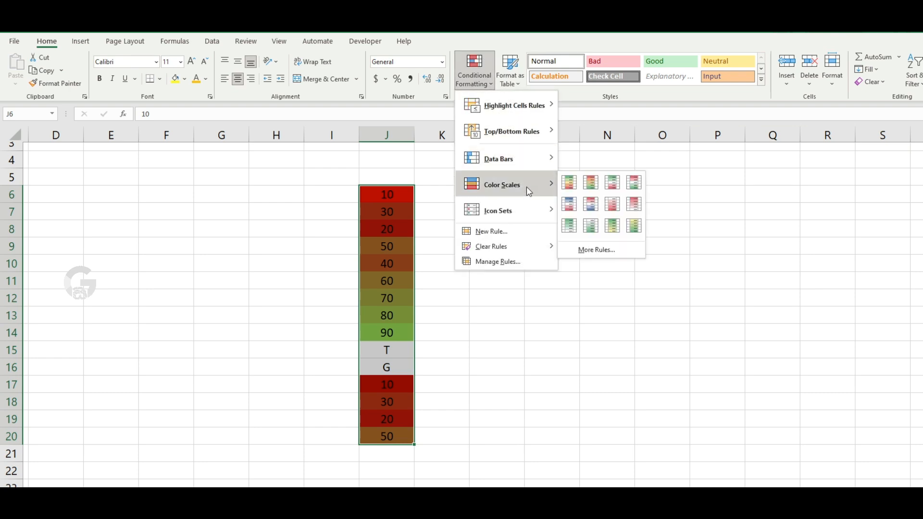
left_click(594, 252)
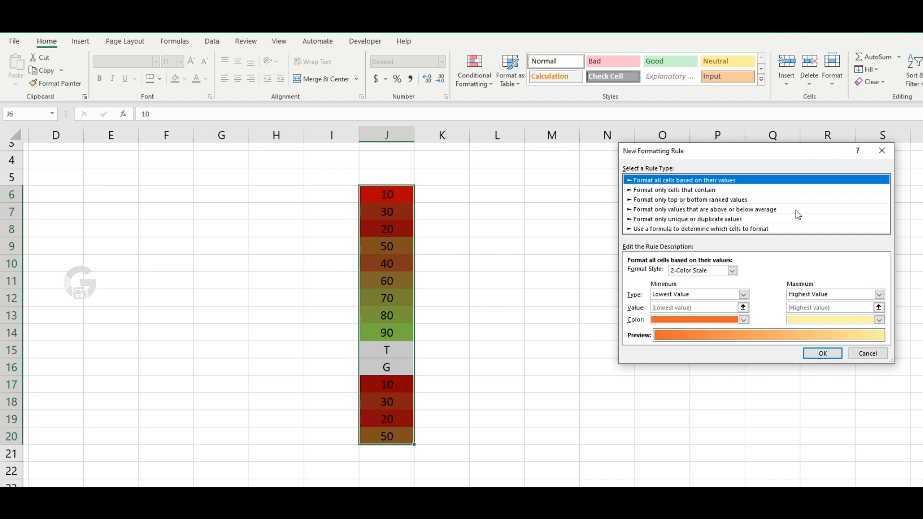
left_click(881, 150)
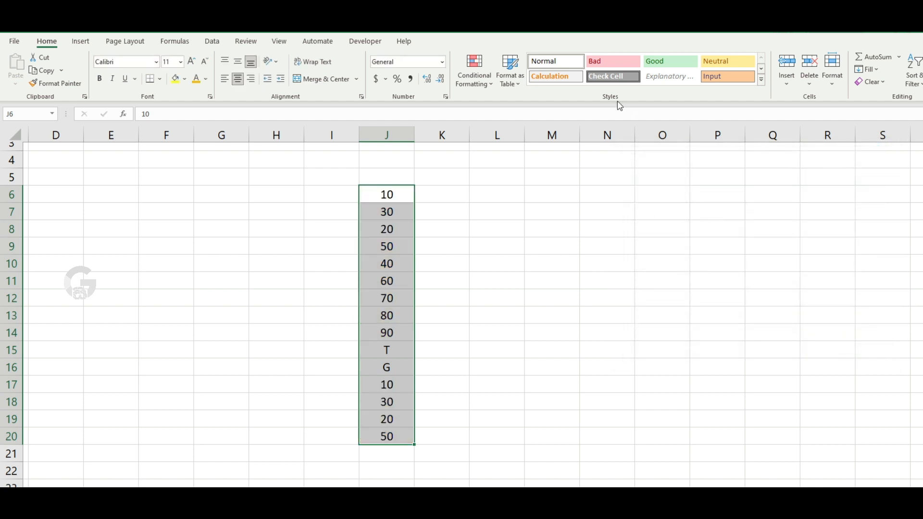
Step: Apply the circled check, exclamation and cross indicator icon set to the list in J6 to J20
left_click(483, 83)
mouse_move(504, 199)
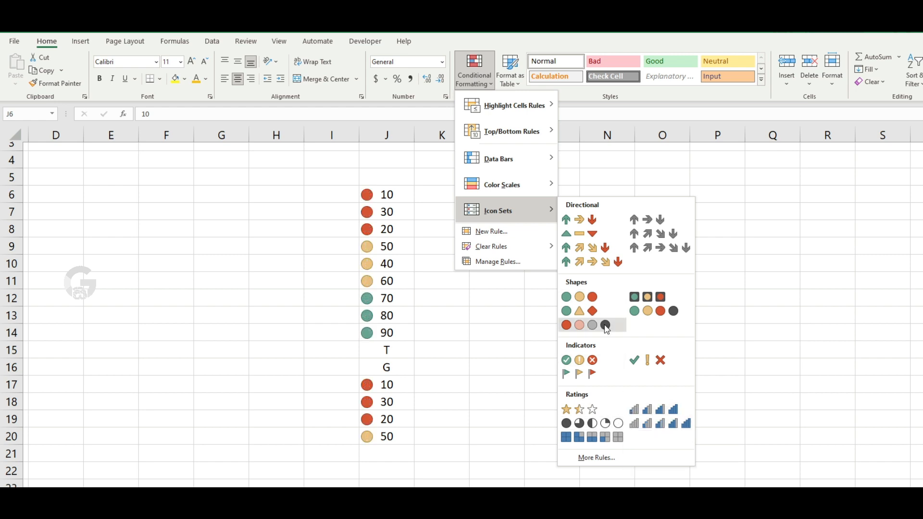
left_click(593, 362)
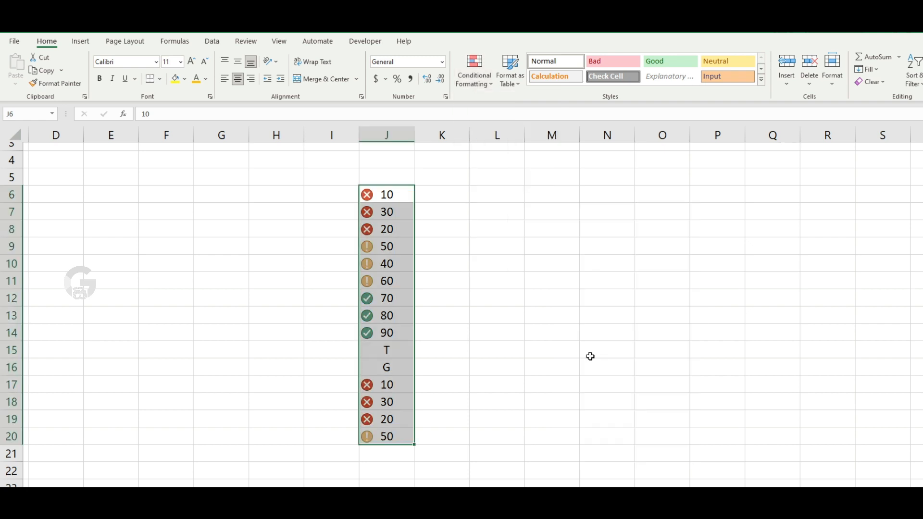
Step: Start a custom icon set rule for J6 to J20 and set both threshold types to Number
left_click(477, 81)
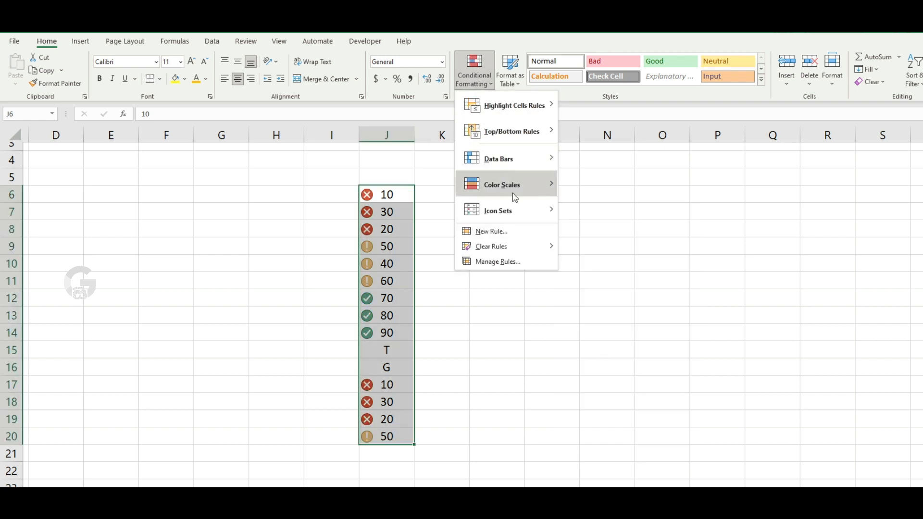
mouse_move(514, 202)
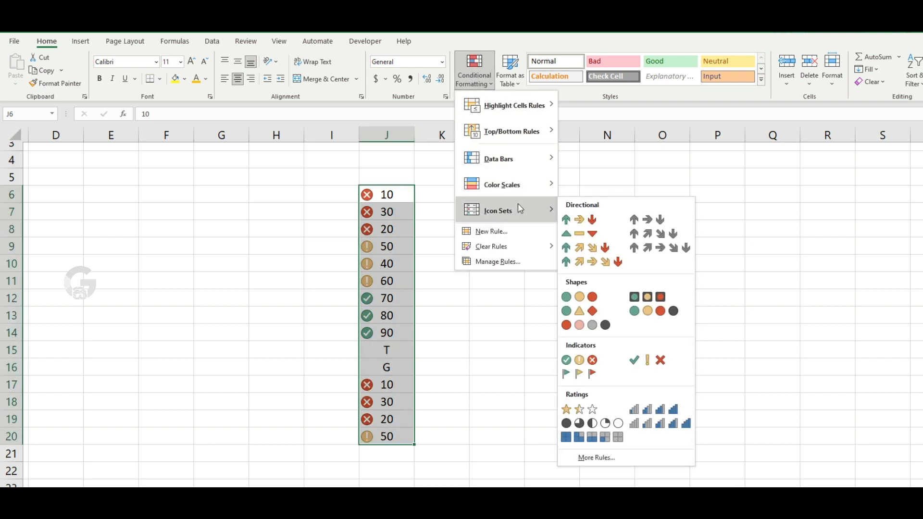
left_click(608, 460)
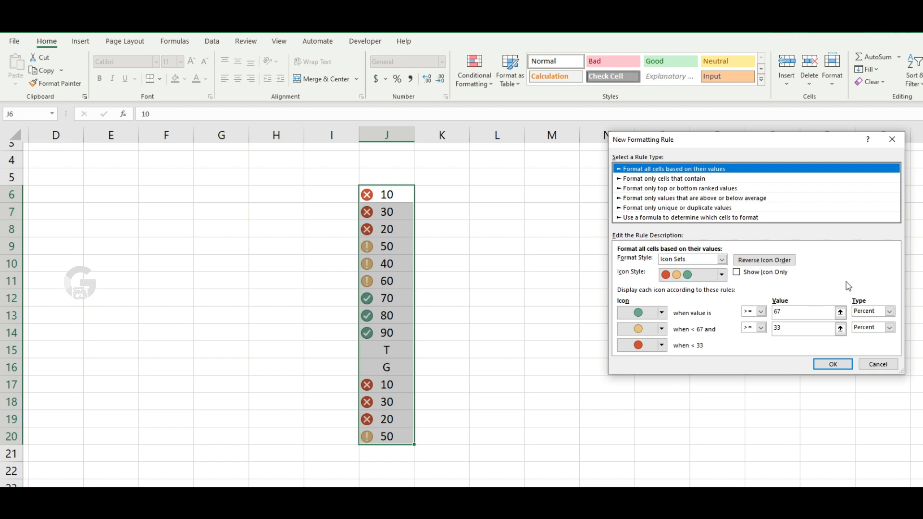
left_click(889, 311)
left_click(873, 321)
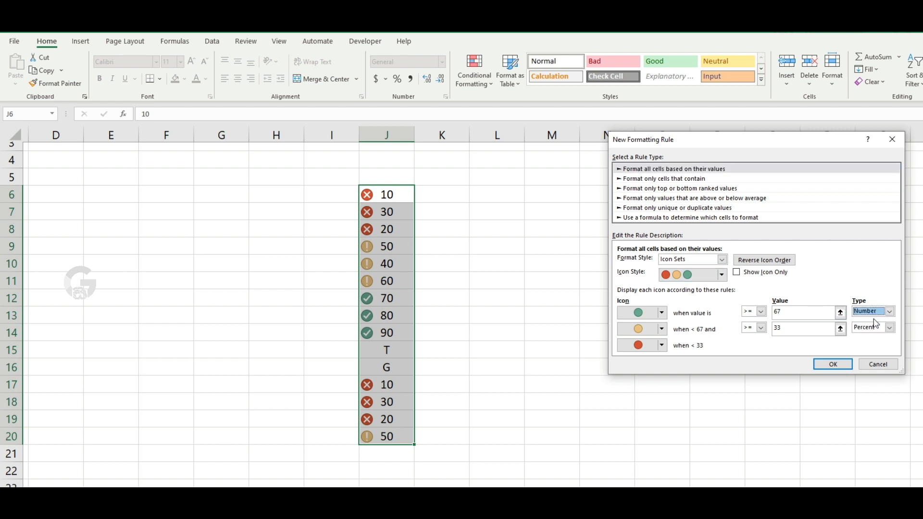
left_click(889, 327)
left_click(874, 337)
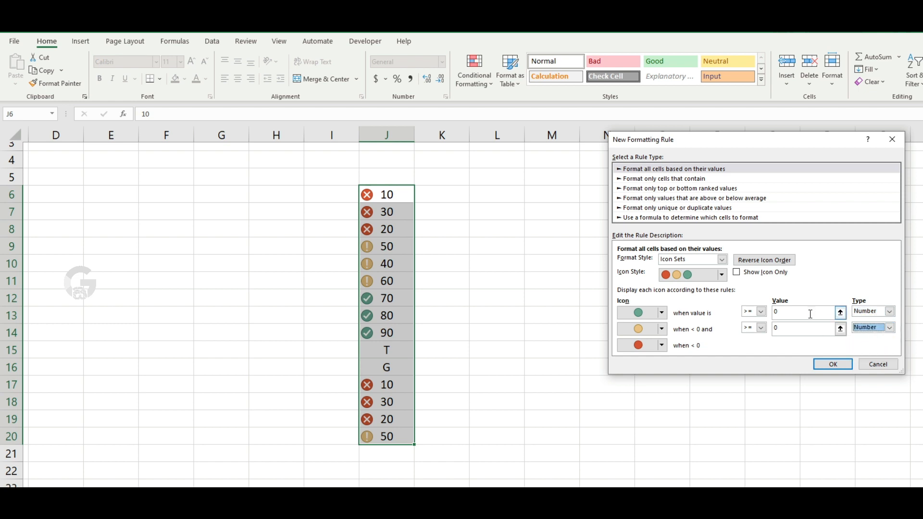
Step: Try to apply the icon rule with thresholds 30 for green and 50 for yellow and Show Icon Only enabled, and cancel the rule
left_click(807, 312)
key("BackSpace")
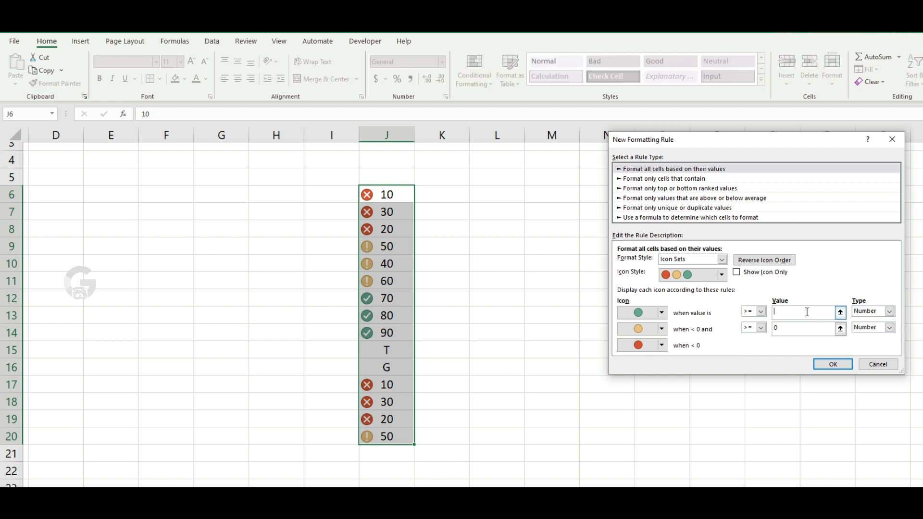
type("30")
left_click(817, 328)
key("BackSpace")
type("50")
left_click(737, 273)
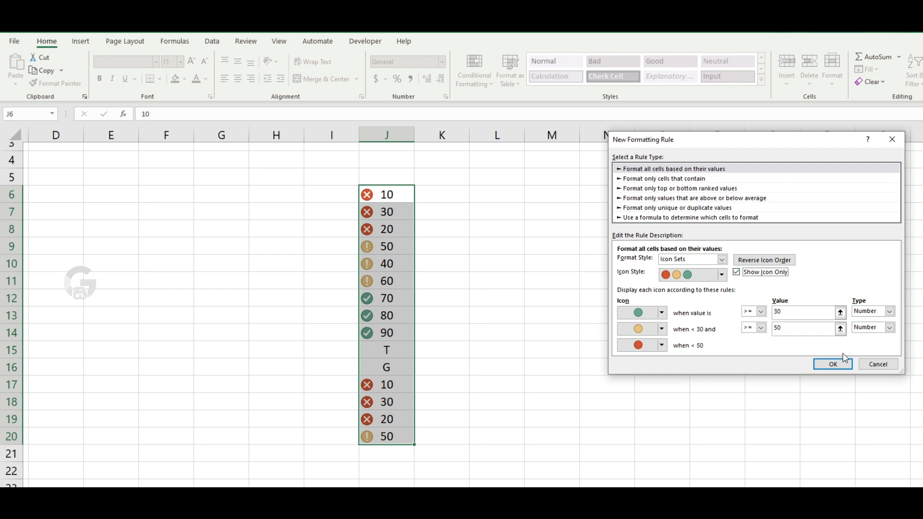
left_click(832, 364)
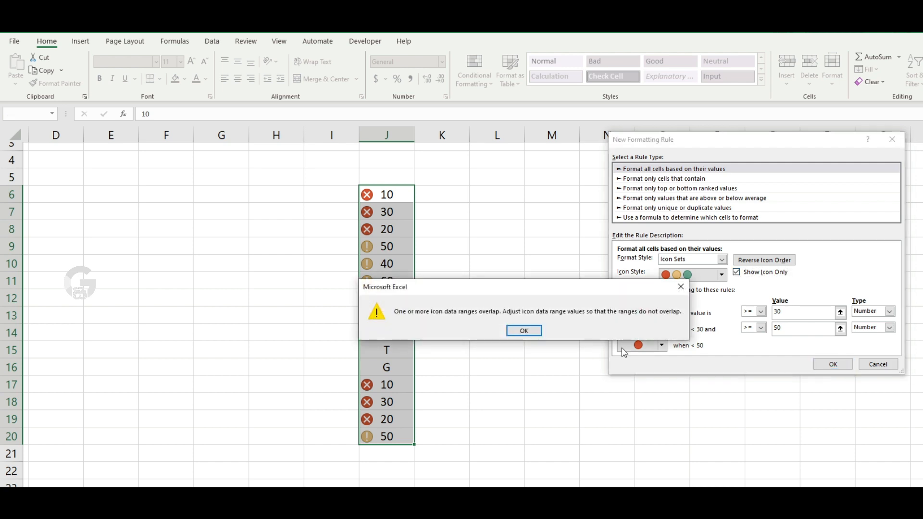
left_click(523, 330)
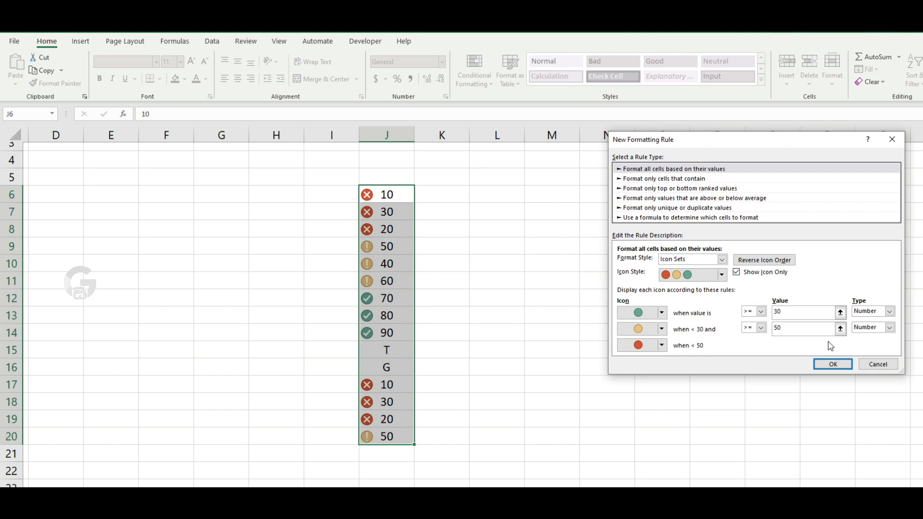
left_click(874, 363)
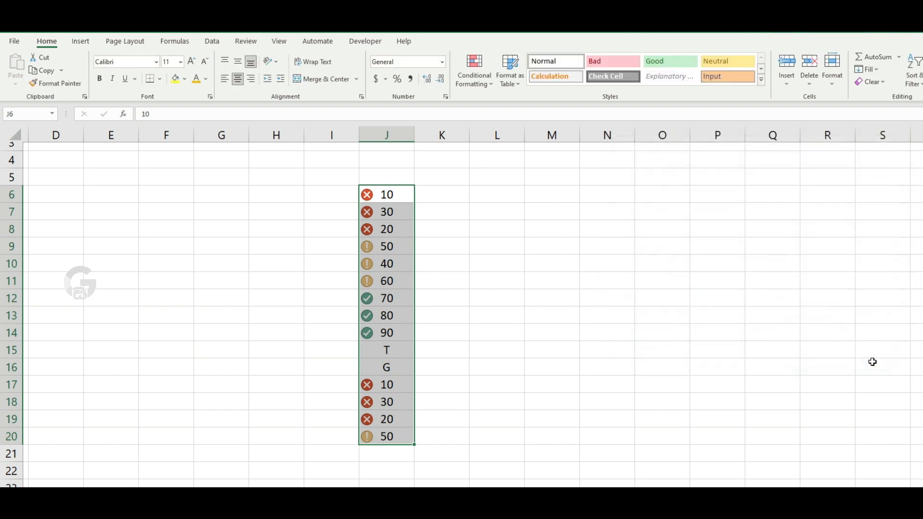
Step: Try a new traffic-light icon set rule on J6 to J20 with Show Icon Only enabled, and deselect the list
left_click(482, 84)
mouse_move(519, 209)
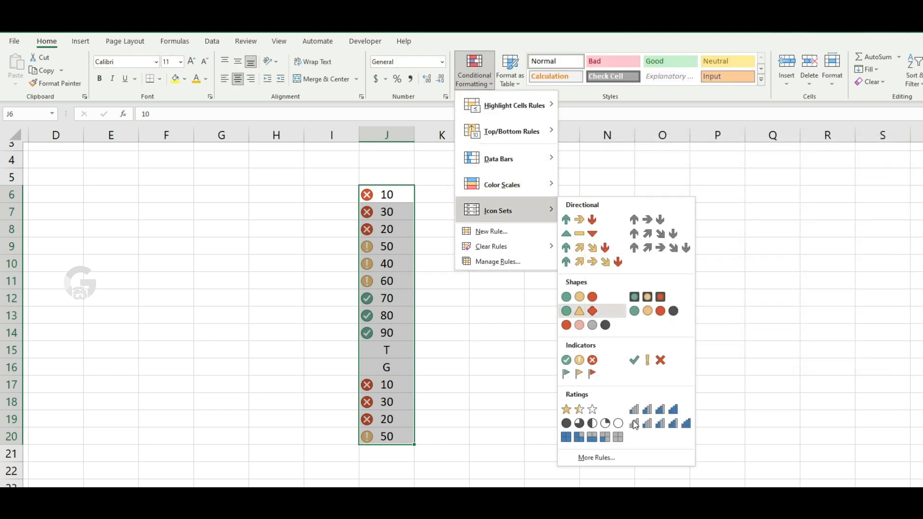
left_click(620, 467)
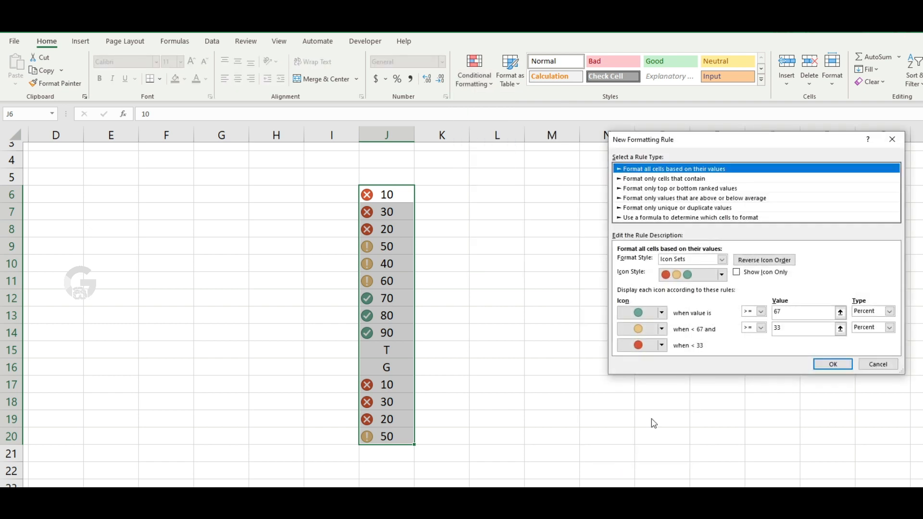
left_click(736, 272)
left_click(822, 364)
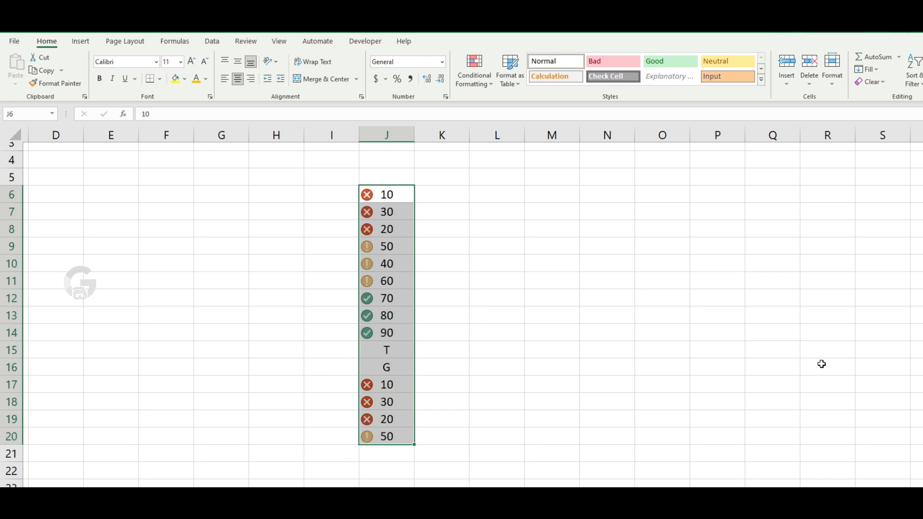
left_click(821, 365)
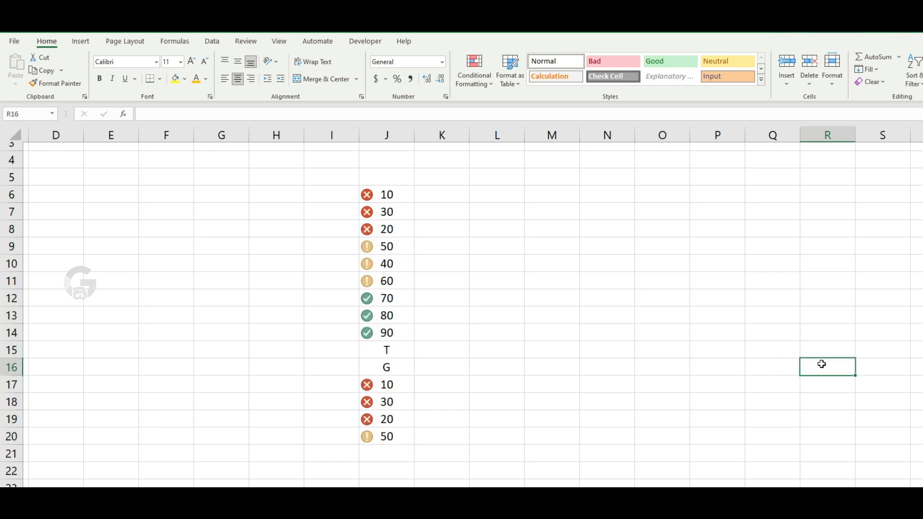
Step: Review the options for clearing rules and the Conditional Formatting Rules Manager for the current selection, and close the manager
left_click(474, 70)
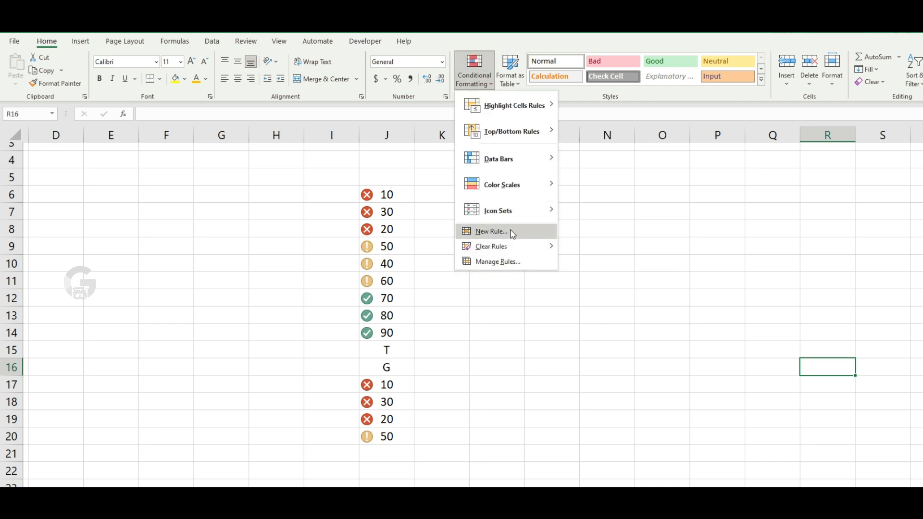
mouse_move(517, 249)
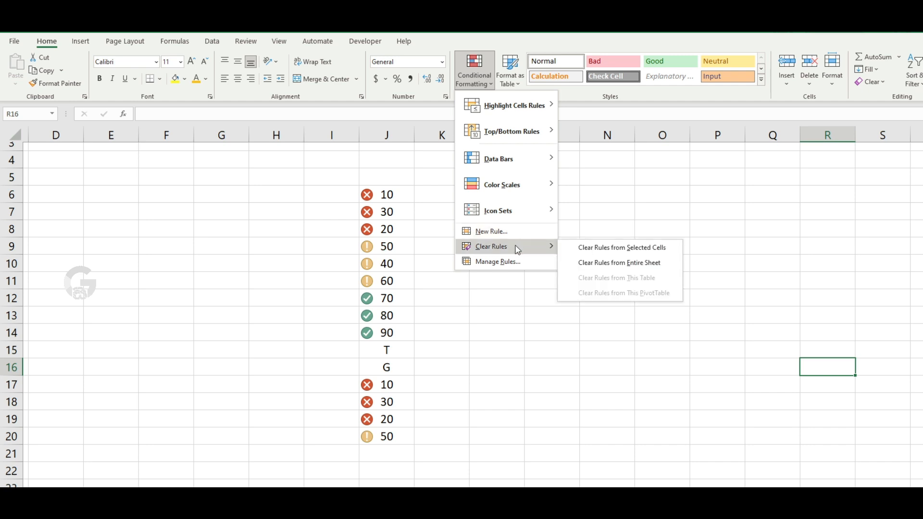
left_click(511, 260)
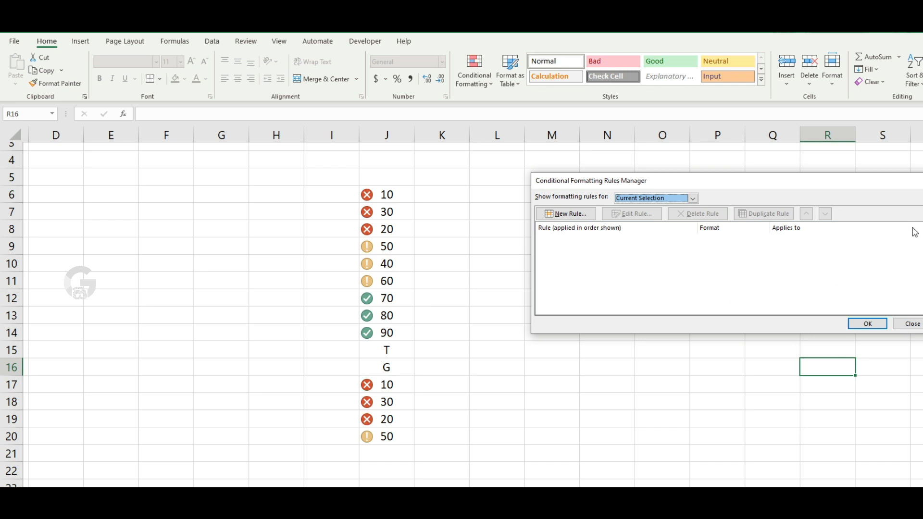
left_click(921, 181)
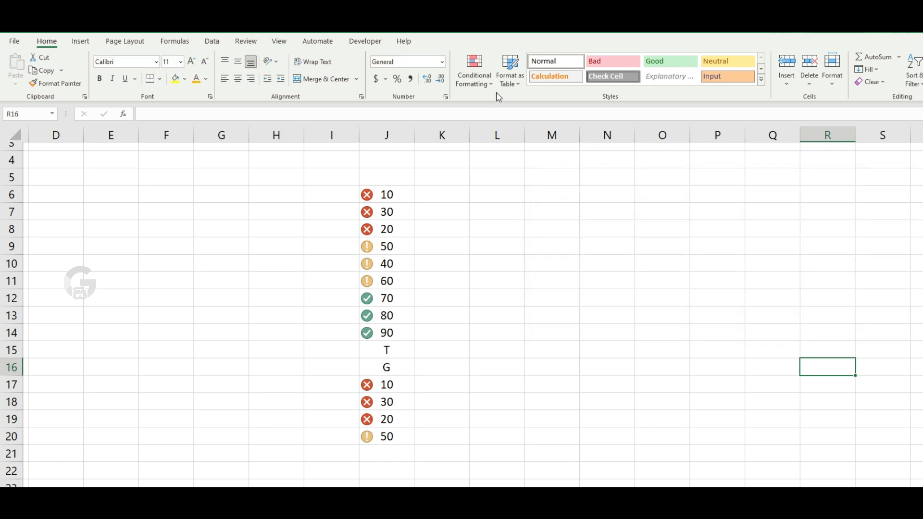